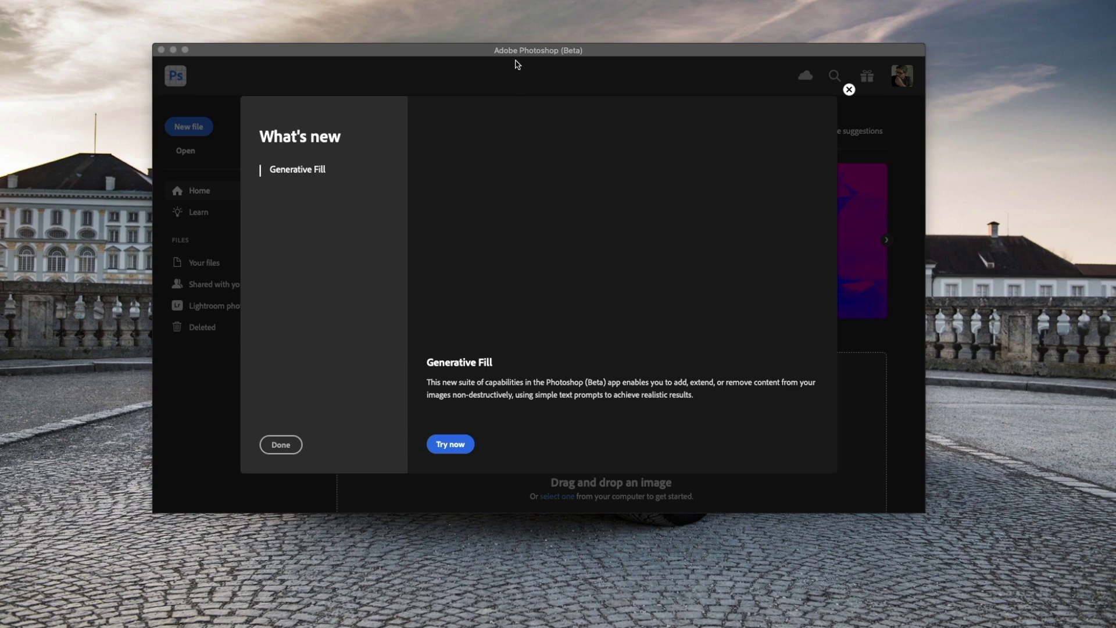
- Open the Generative Fill introduction, play its demo video in the help article, and close the Discover window
{"action": "left_click_drag", "start_coordinate": [454, 55], "coordinate": [429, 62]}
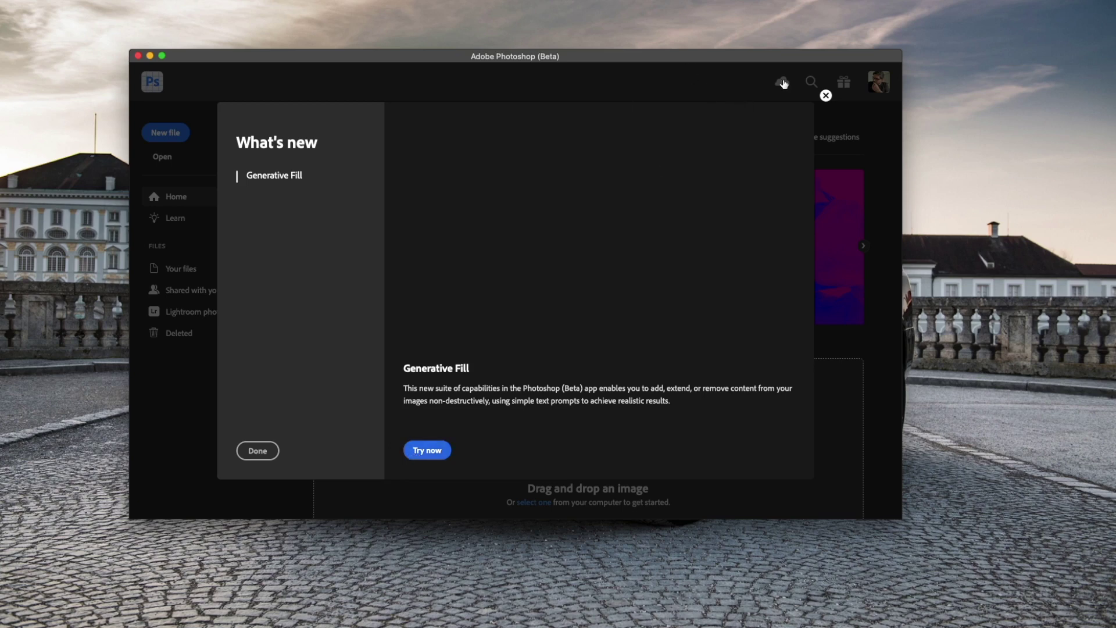
{"action": "left_click", "coordinate": [435, 452]}
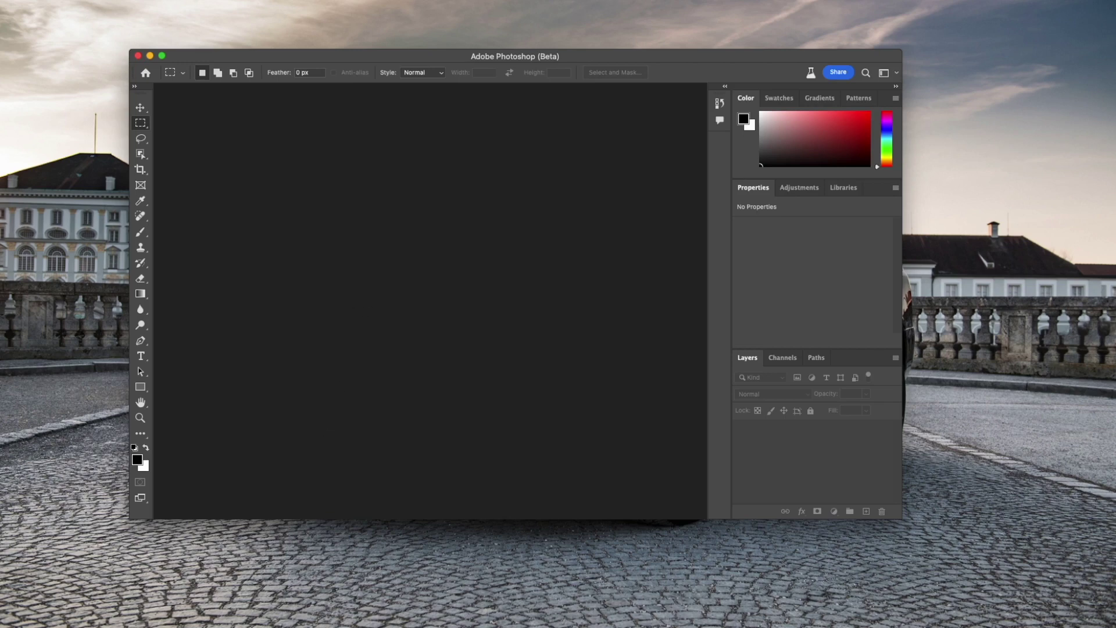
{"action": "scroll", "coordinate": [484, 436], "scroll_direction": "down", "scroll_amount": 3}
{"action": "scroll", "coordinate": [485, 435], "scroll_direction": "down", "scroll_amount": 10}
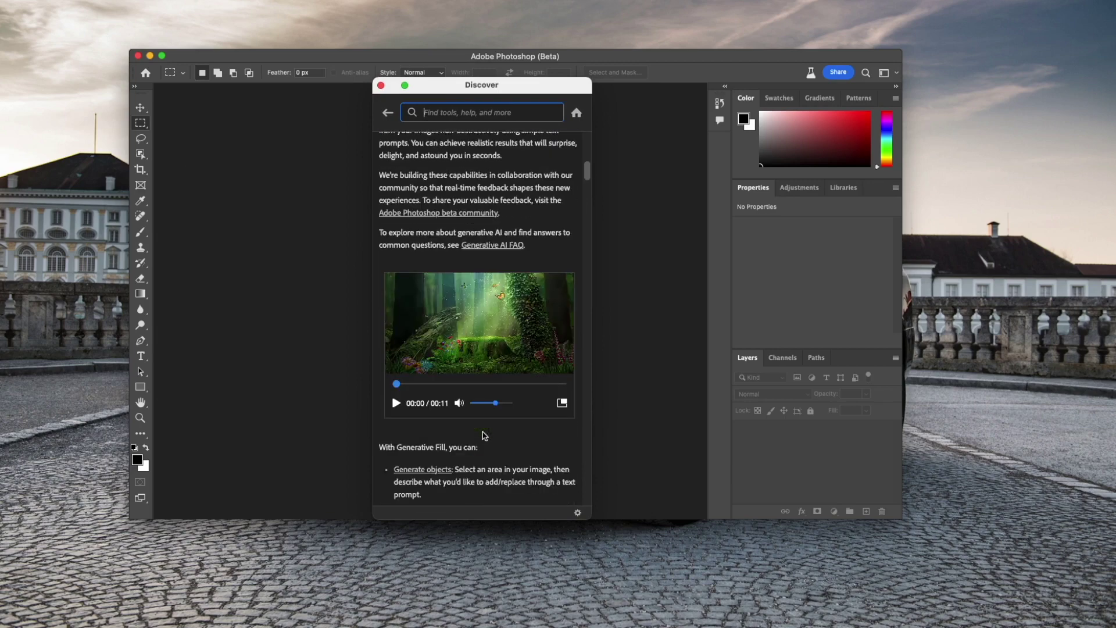
{"action": "left_click", "coordinate": [397, 405]}
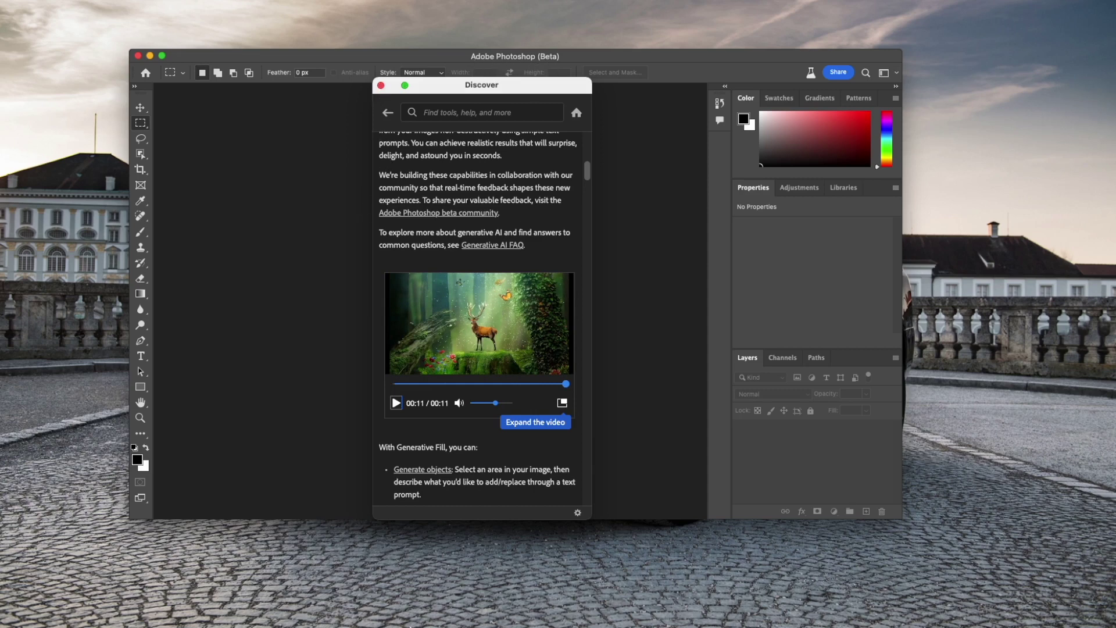
{"action": "mouse_move", "coordinate": [439, 611]}
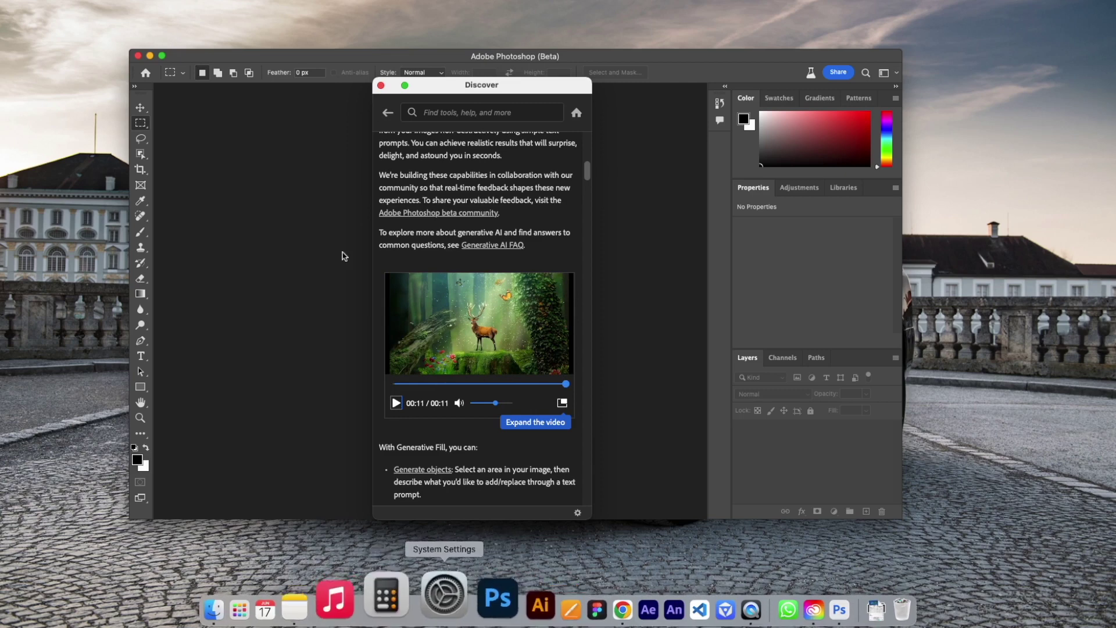
{"action": "left_click", "coordinate": [381, 86]}
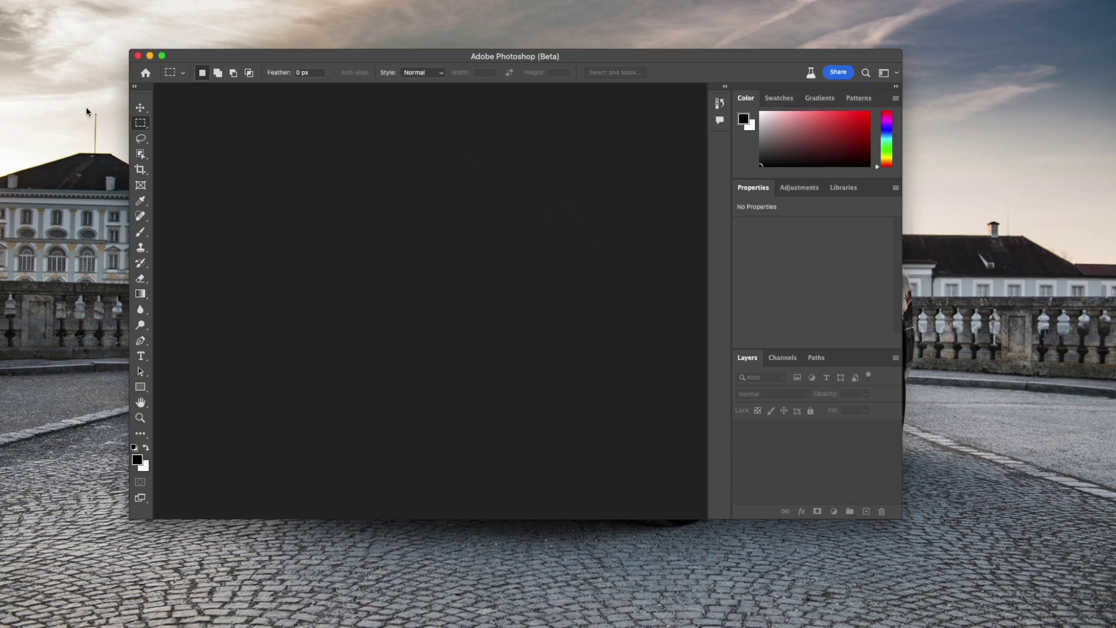
- Dock the toolbar beside the Color panel in two columns and widen the application window
{"action": "left_click", "coordinate": [135, 87]}
{"action": "left_click_drag", "start_coordinate": [149, 92], "coordinate": [727, 100]}
{"action": "left_click", "coordinate": [724, 87]}
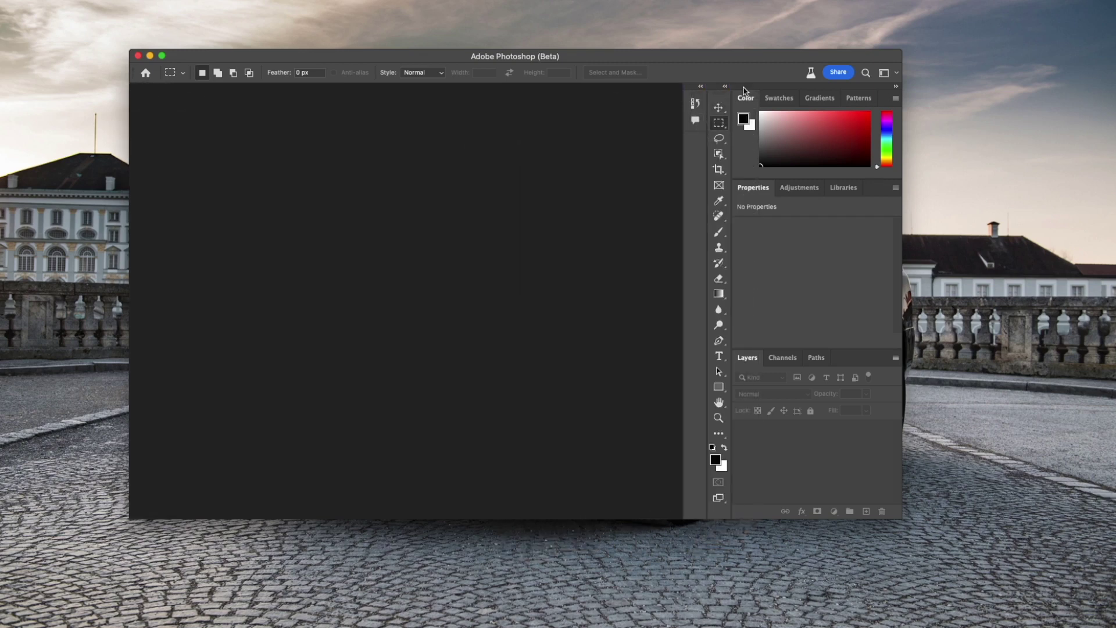
{"action": "left_click", "coordinate": [724, 86]}
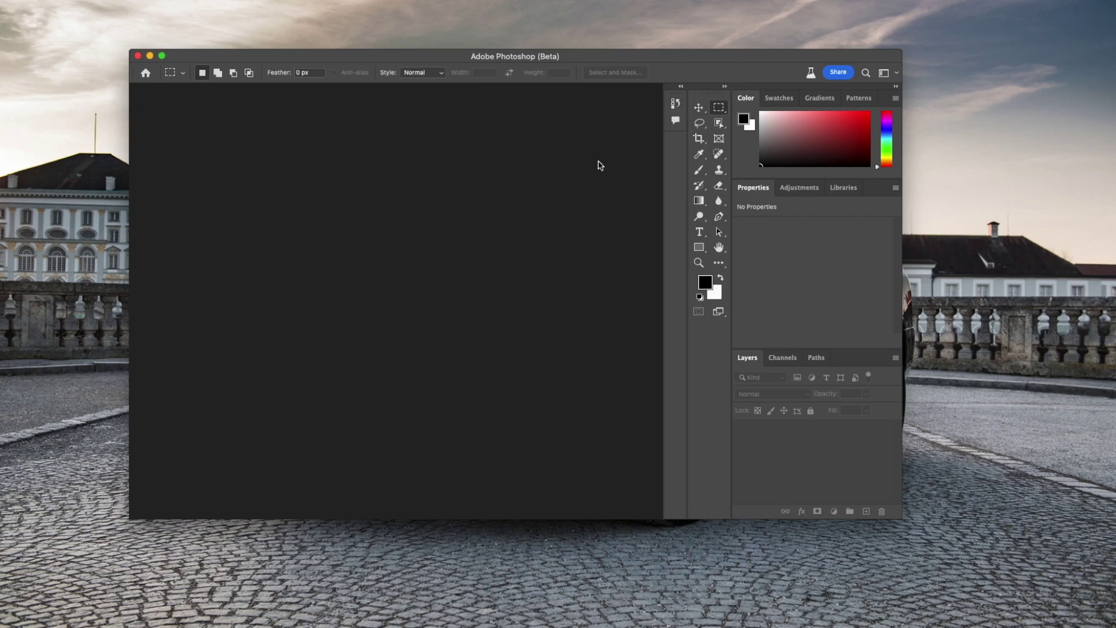
{"action": "left_click_drag", "start_coordinate": [131, 74], "coordinate": [59, 74]}
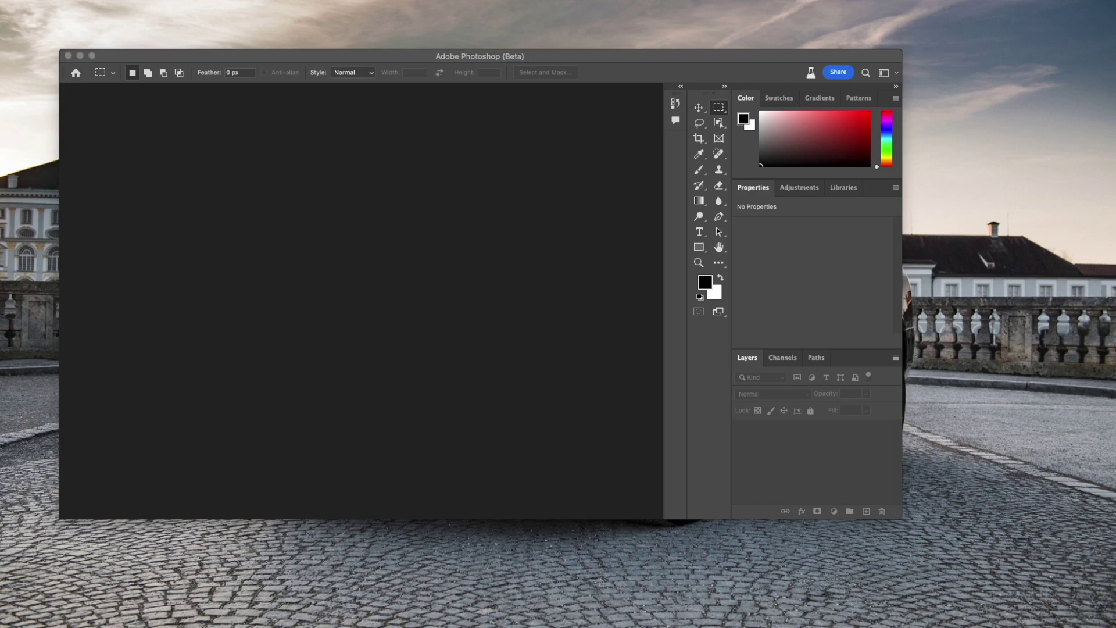
- Open a quick preview of MacBook Pro 14_ - 1.png and enlarge the preview window
{"action": "left_click_drag", "start_coordinate": [0, 361], "coordinate": [402, 304]}
{"action": "key", "text": "space"}
{"action": "key", "text": "space"}
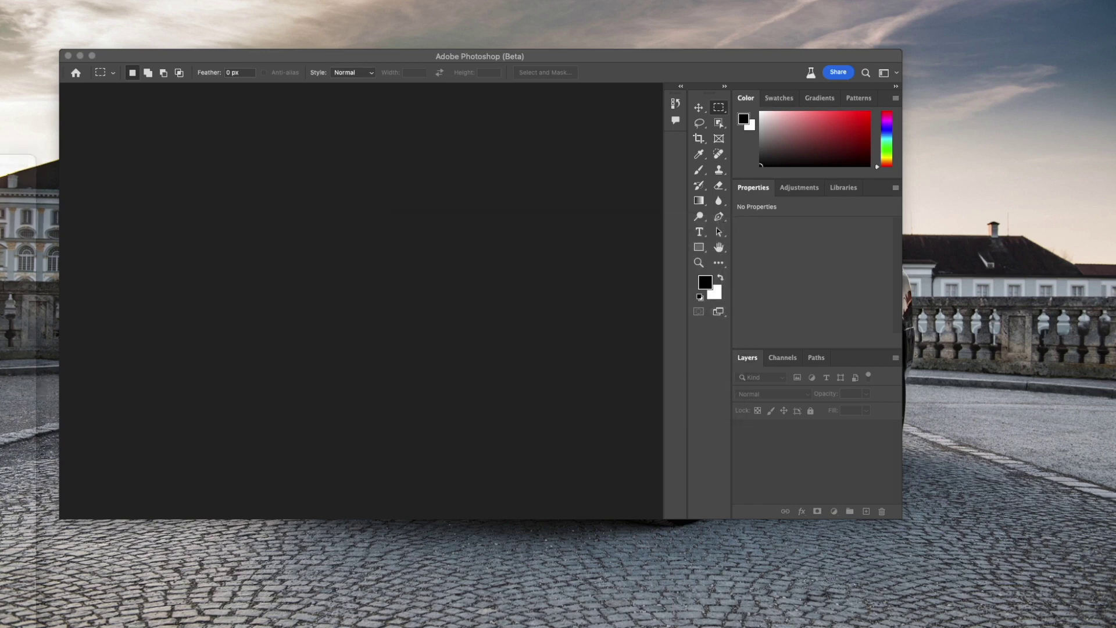
{"action": "key", "text": "space"}
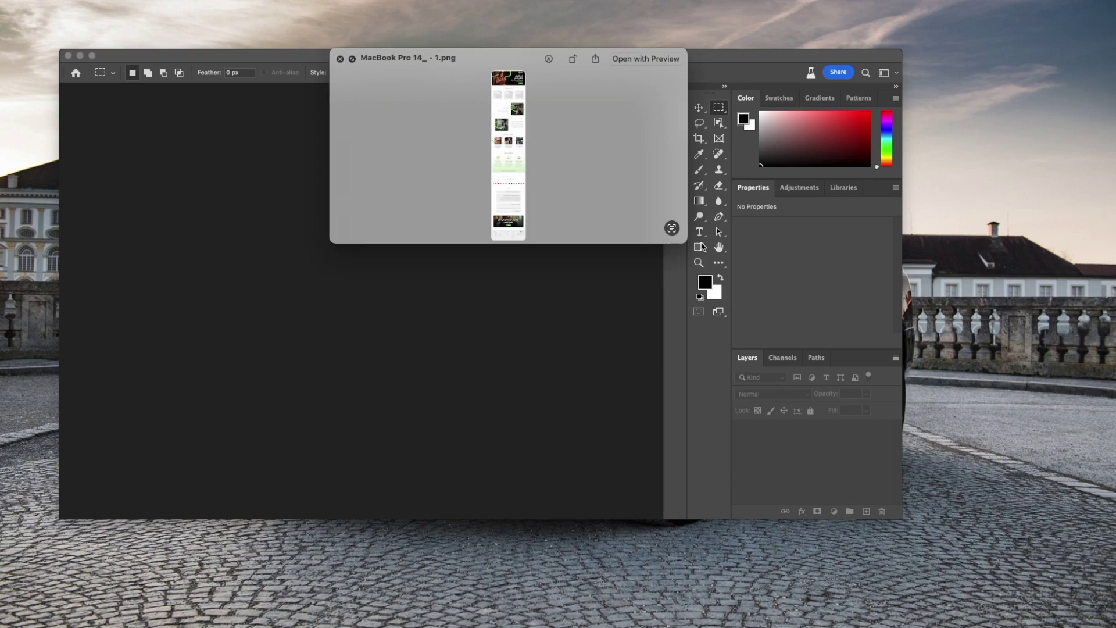
{"action": "left_click_drag", "start_coordinate": [687, 243], "coordinate": [985, 627]}
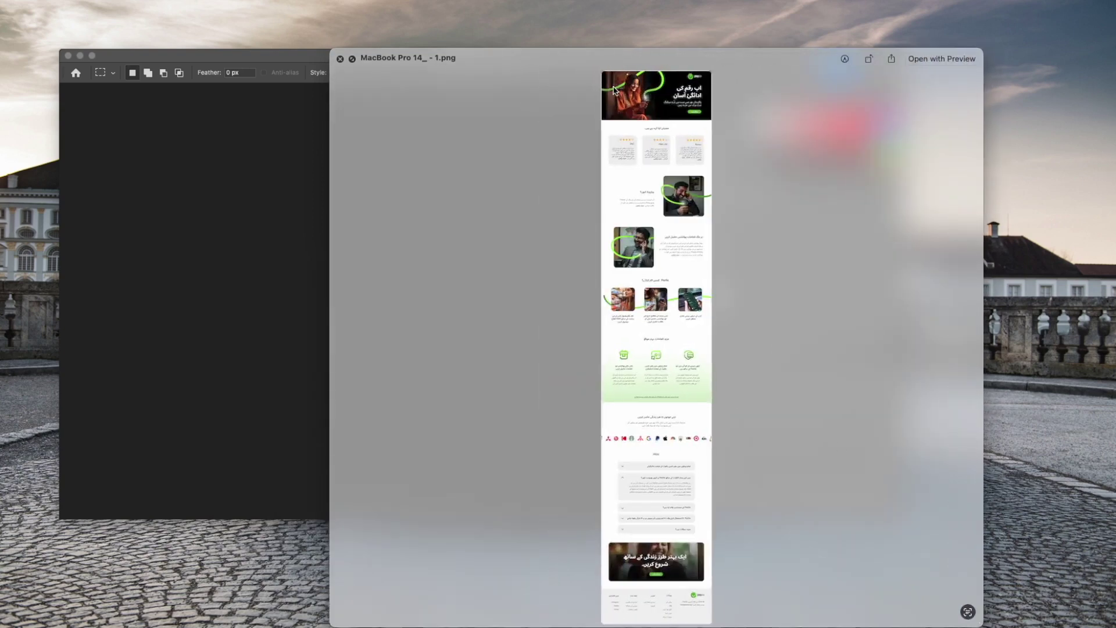
- Examine the paysa landing page's hero banner, testimonial cards and photo sections at closer zoom, and close the preview
{"action": "scroll", "coordinate": [691, 119], "scroll_direction": "up", "scroll_amount": 10}
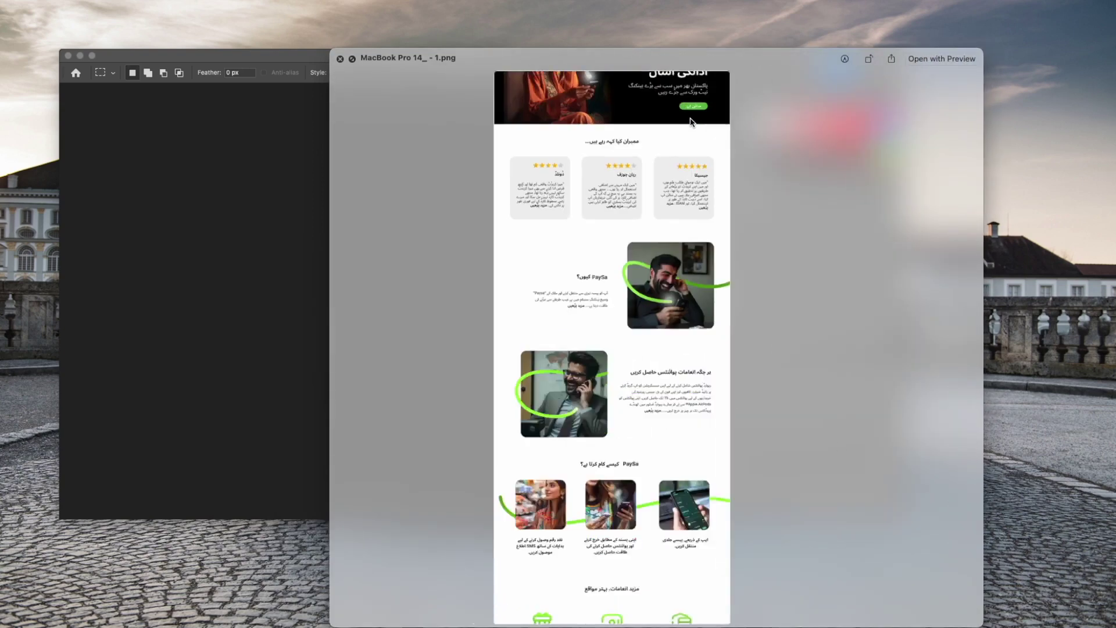
{"action": "scroll", "coordinate": [691, 125], "scroll_direction": "up", "scroll_amount": 5}
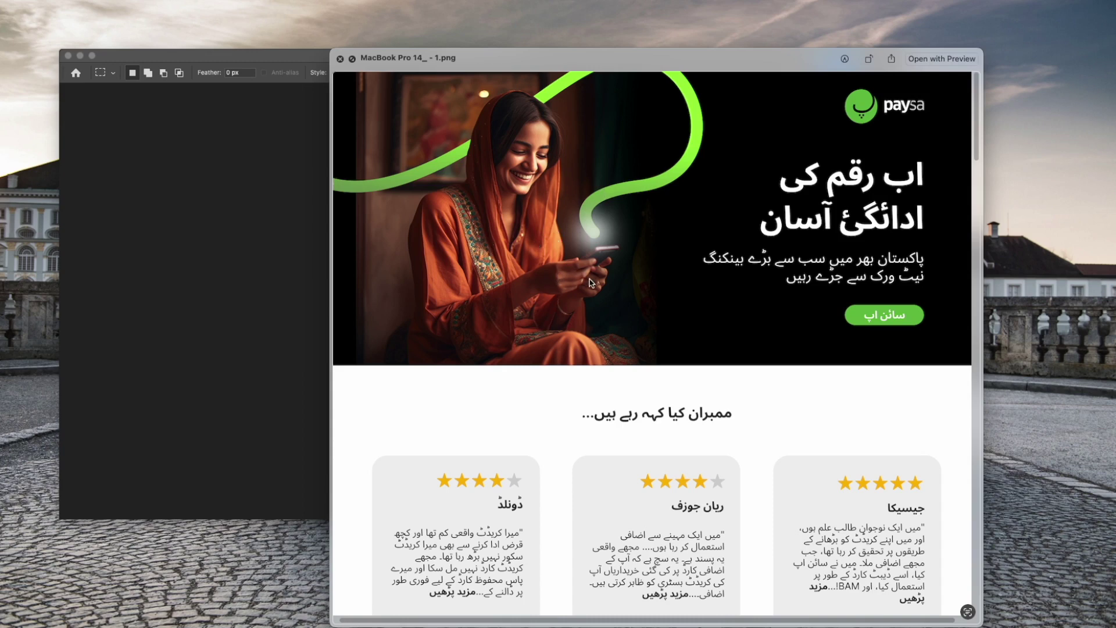
{"action": "scroll", "coordinate": [602, 271], "scroll_direction": "up", "scroll_amount": 5}
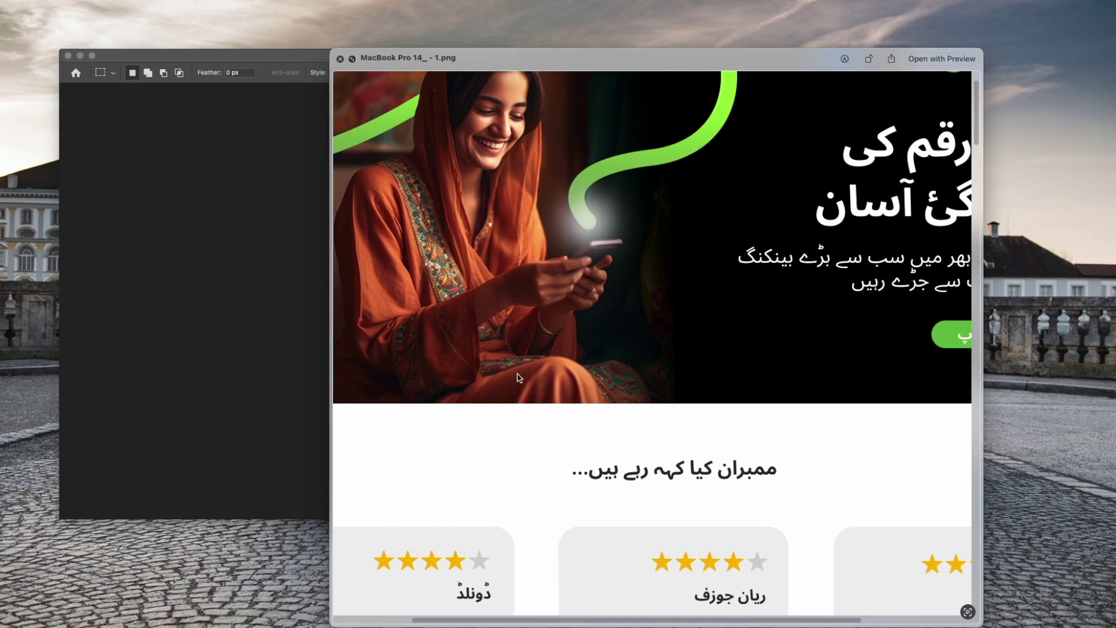
{"action": "scroll", "coordinate": [519, 378], "scroll_direction": "down", "scroll_amount": 5}
{"action": "scroll", "coordinate": [615, 175], "scroll_direction": "up", "scroll_amount": 5}
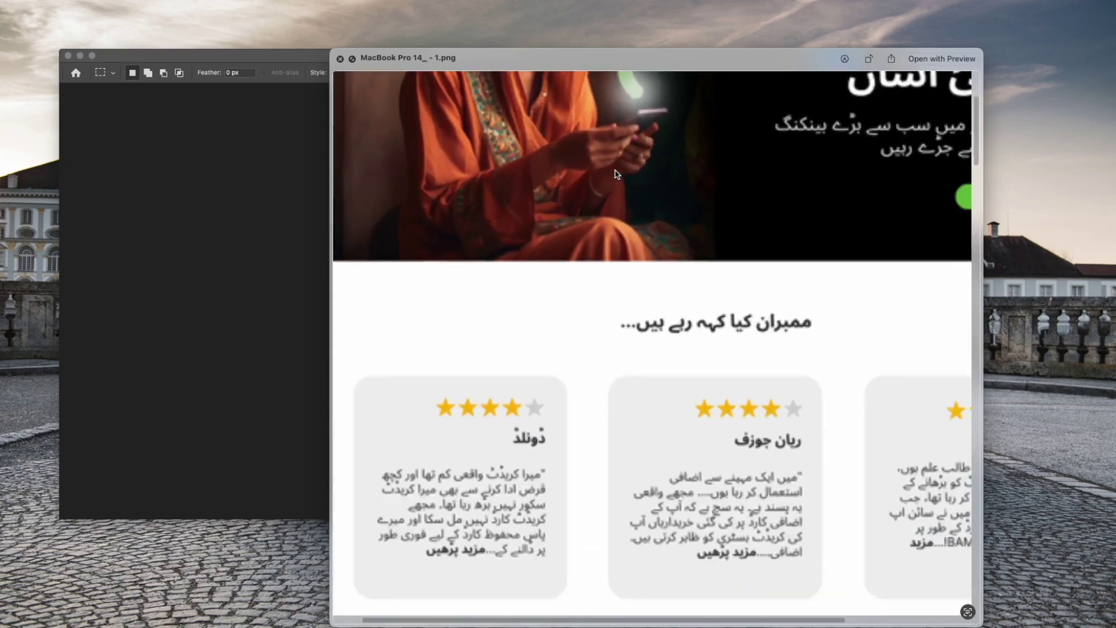
{"action": "scroll", "coordinate": [616, 175], "scroll_direction": "down", "scroll_amount": 5}
{"action": "scroll", "coordinate": [615, 174], "scroll_direction": "up", "scroll_amount": 5}
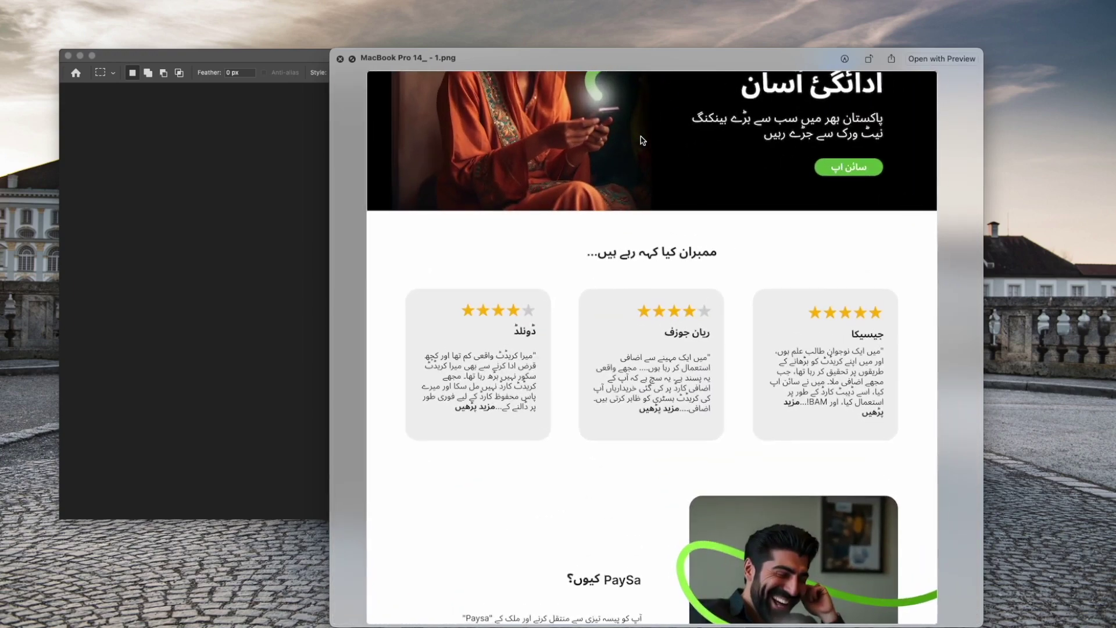
{"action": "scroll", "coordinate": [641, 140], "scroll_direction": "up", "scroll_amount": 4}
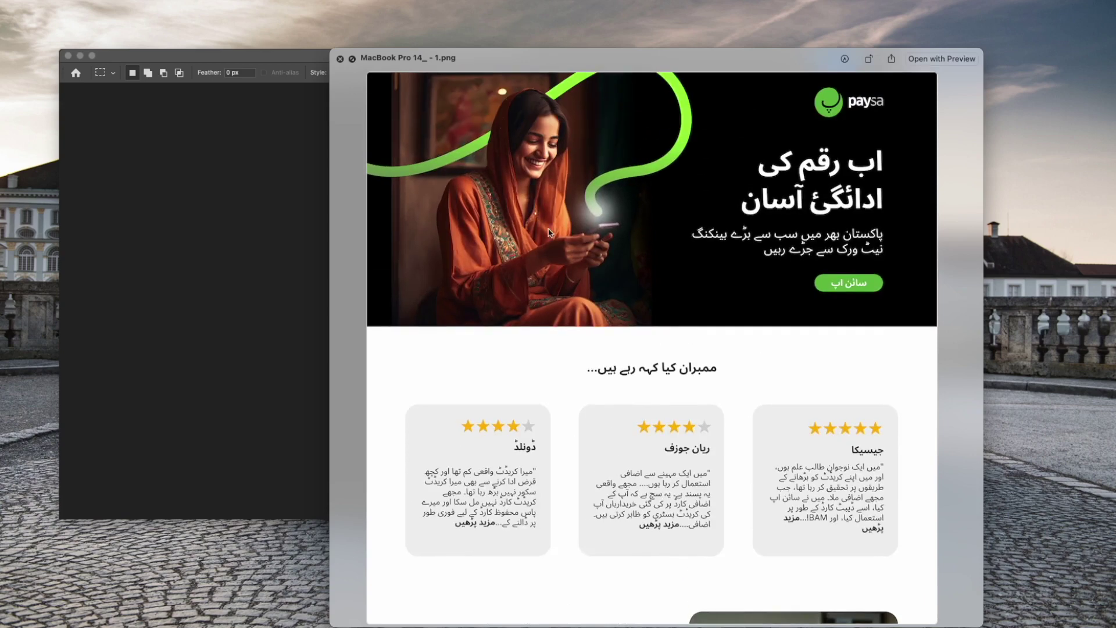
{"action": "scroll", "coordinate": [617, 298], "scroll_direction": "down", "scroll_amount": 5}
{"action": "scroll", "coordinate": [617, 299], "scroll_direction": "up", "scroll_amount": 5}
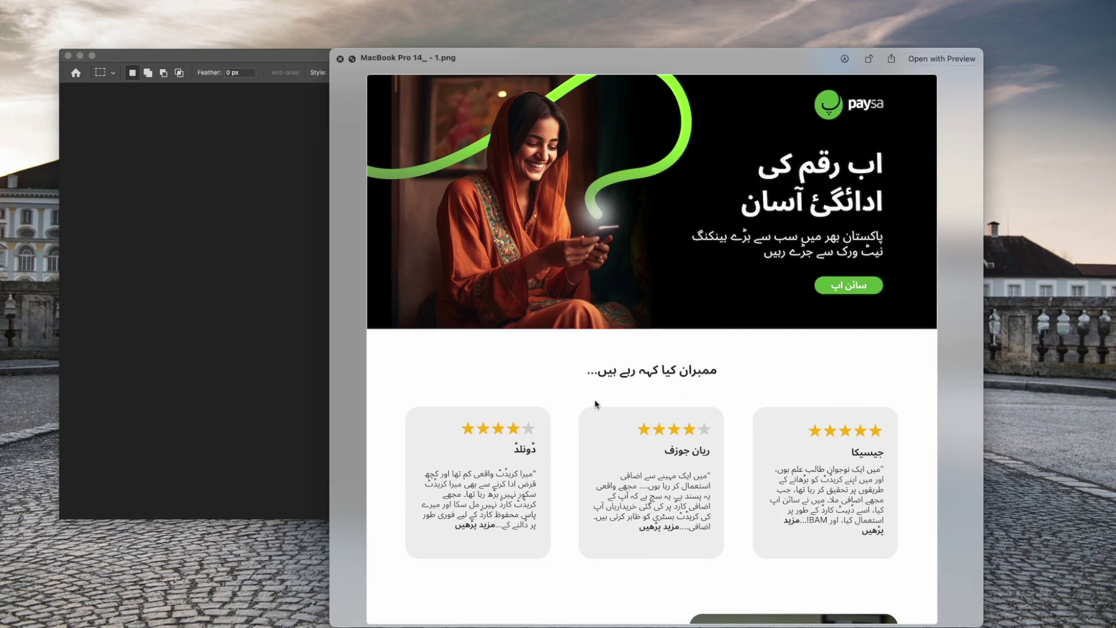
{"action": "scroll", "coordinate": [595, 403], "scroll_direction": "down", "scroll_amount": 1}
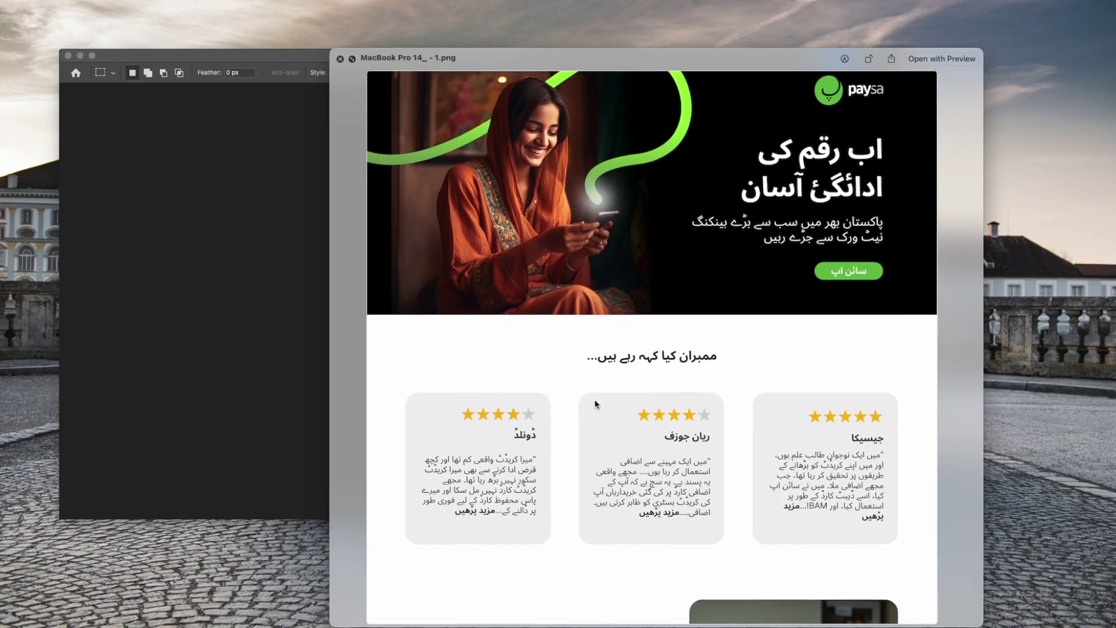
{"action": "scroll", "coordinate": [595, 403], "scroll_direction": "down", "scroll_amount": 15}
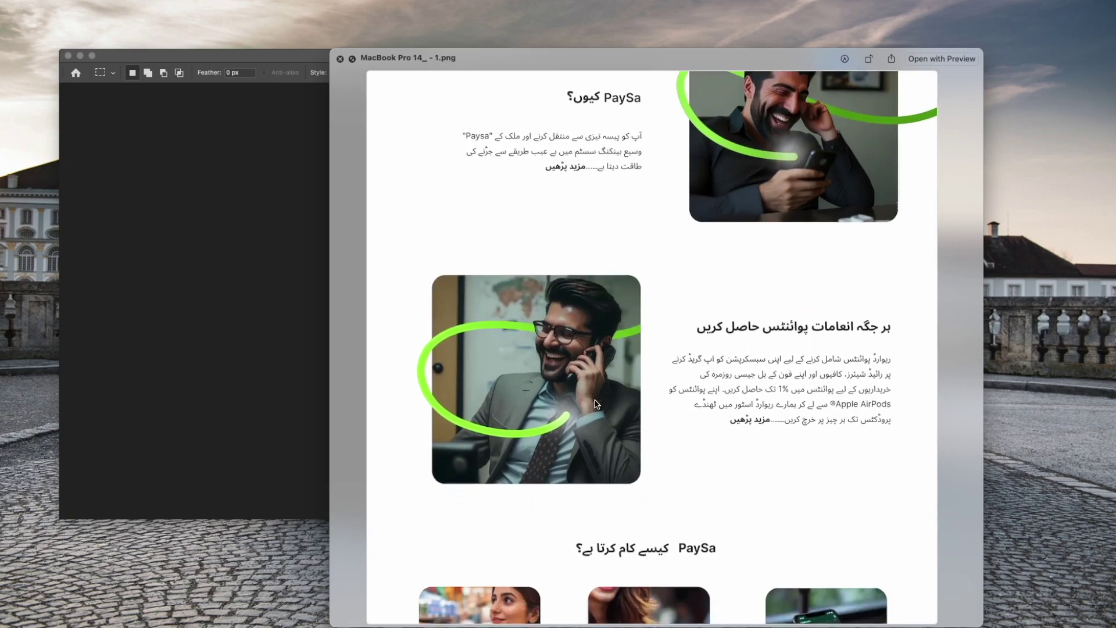
{"action": "scroll", "coordinate": [595, 403], "scroll_direction": "up", "scroll_amount": 15}
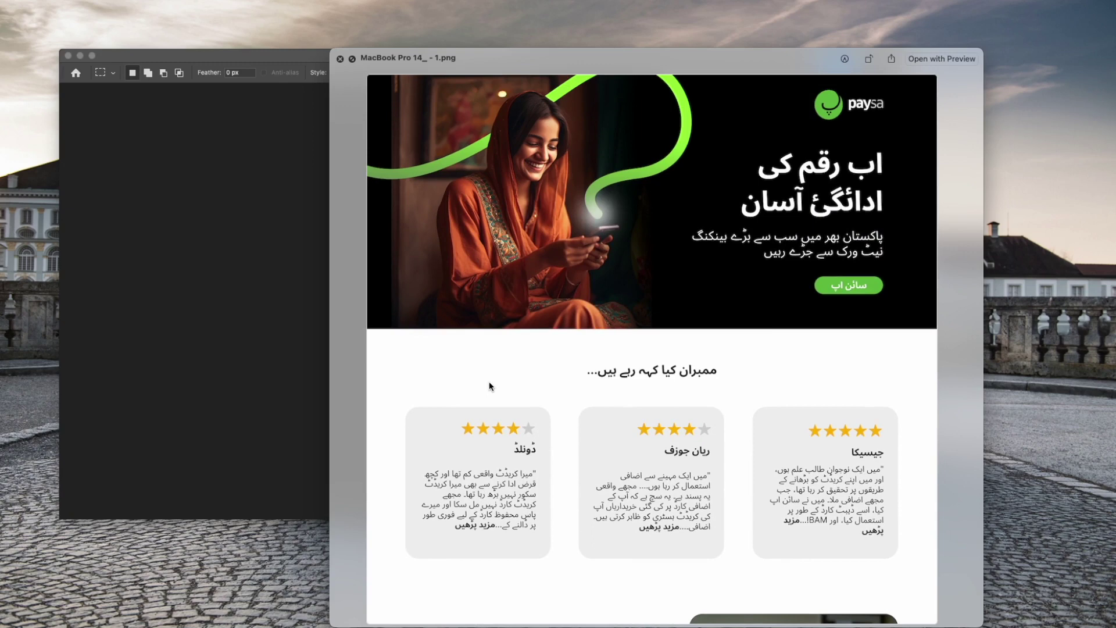
{"action": "scroll", "coordinate": [489, 384], "scroll_direction": "down", "scroll_amount": 1}
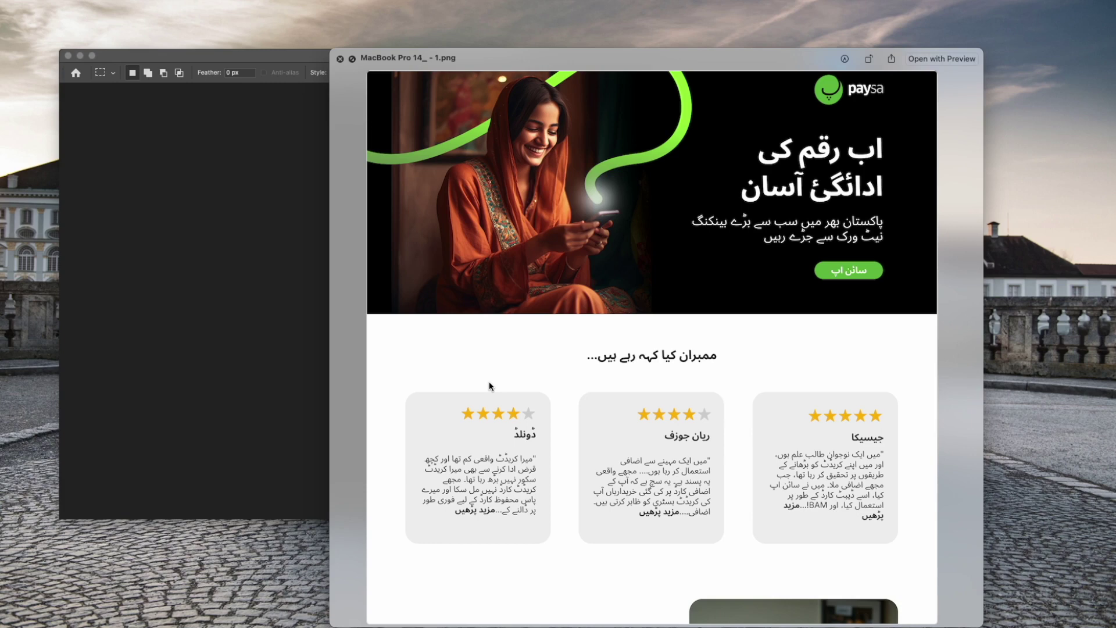
{"action": "scroll", "coordinate": [753, 120], "scroll_direction": "up", "scroll_amount": 1}
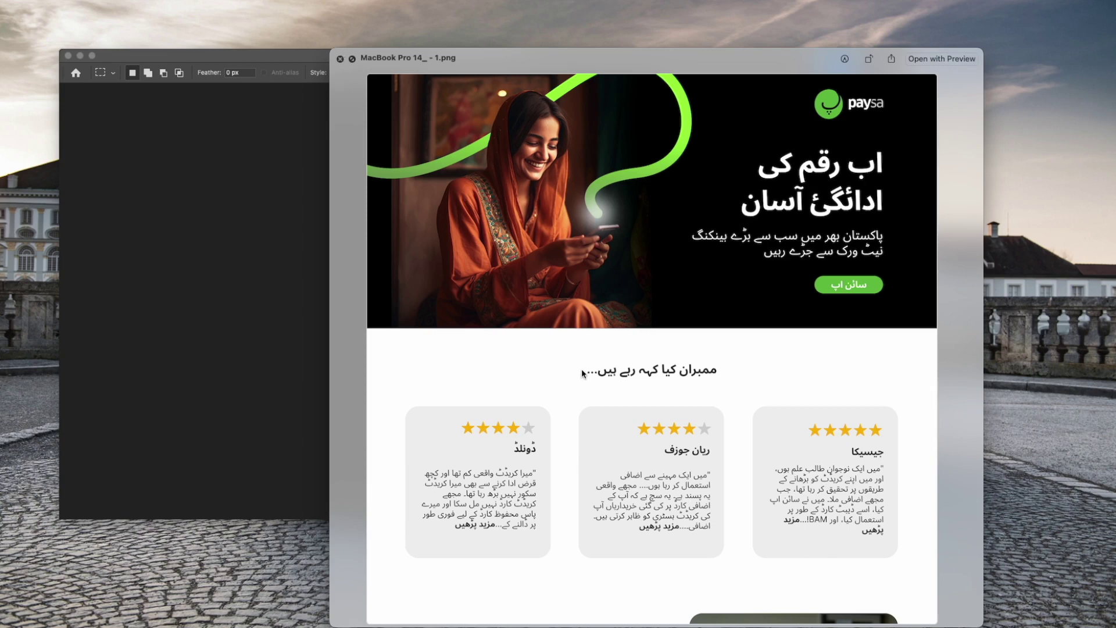
{"action": "left_click", "coordinate": [340, 60]}
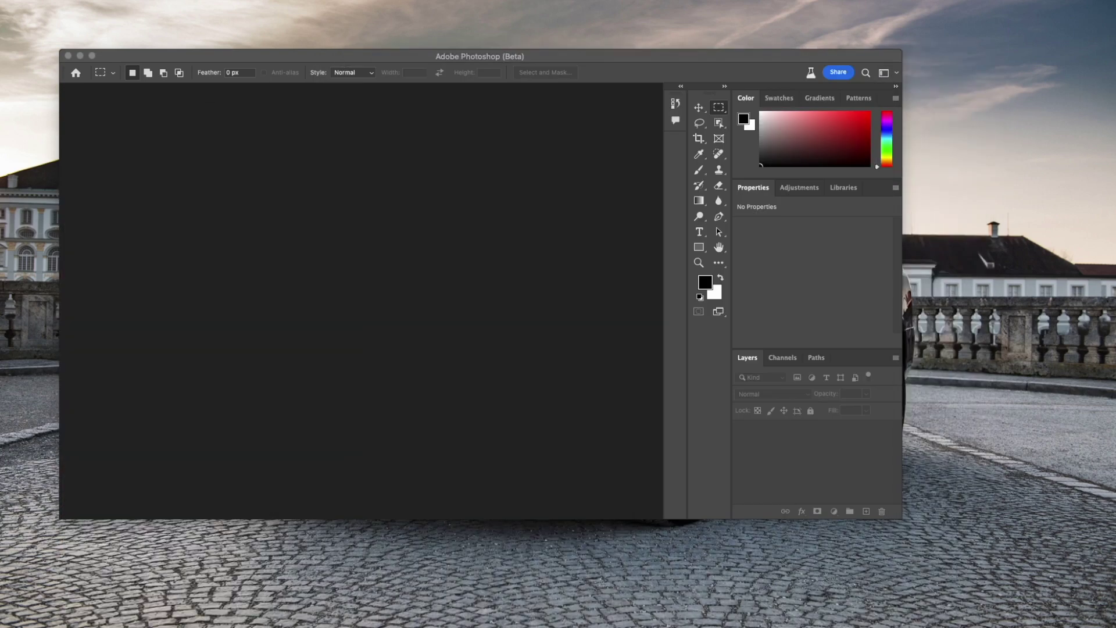
- Preview herobanner.png and open it as a document, dismissing the Generative Fill introduction
{"action": "key", "text": "space"}
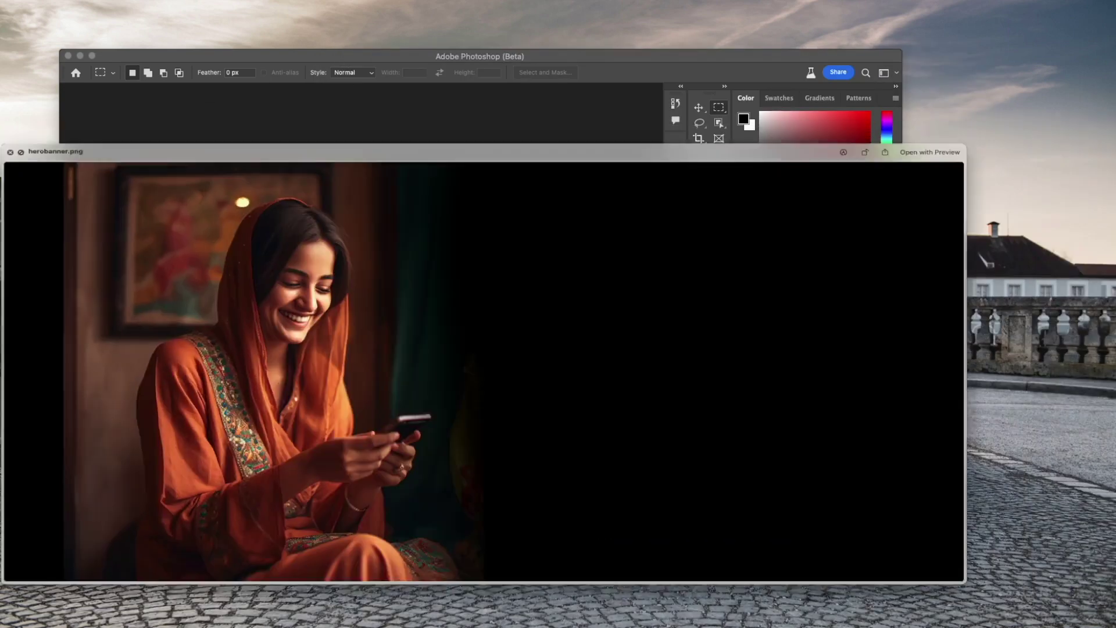
{"action": "key", "text": "space"}
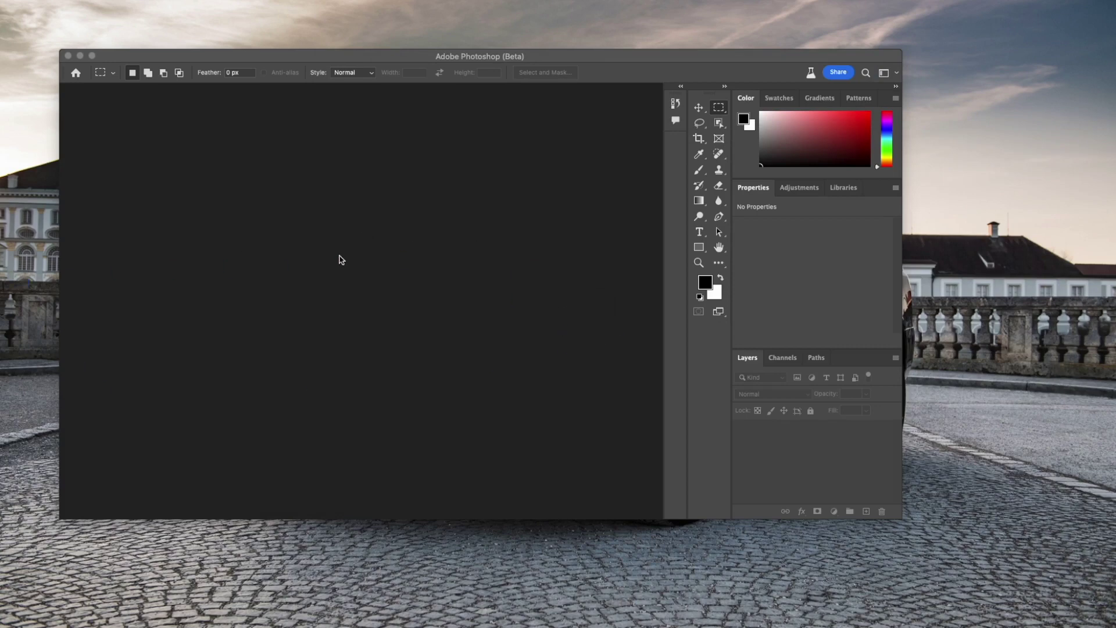
{"action": "left_click_drag", "start_coordinate": [72, 319], "coordinate": [279, 251]}
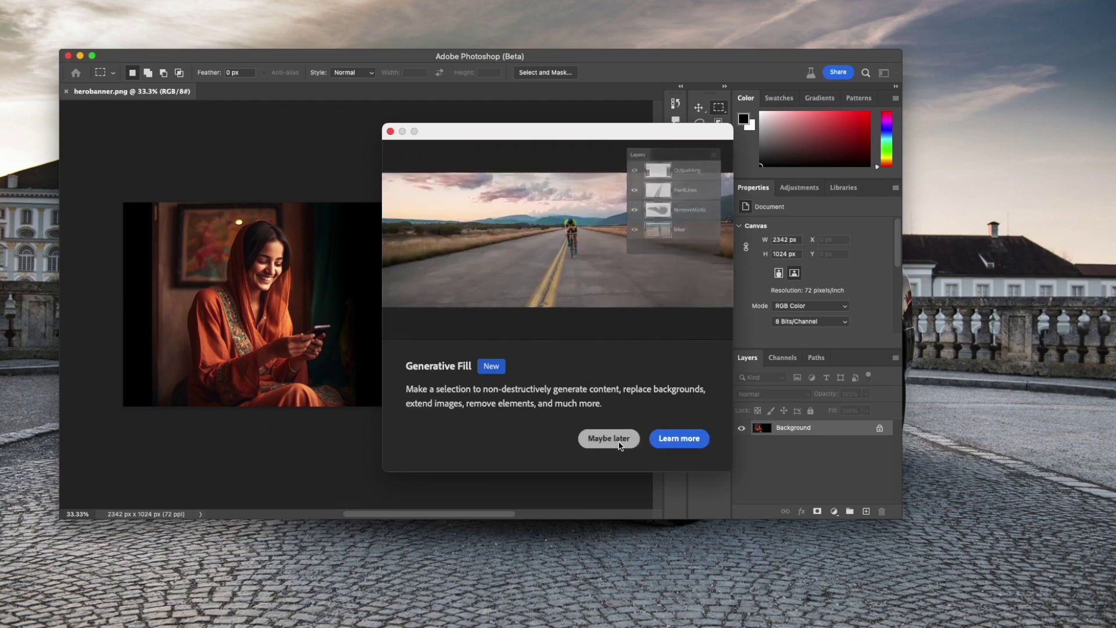
{"action": "left_click", "coordinate": [609, 439]}
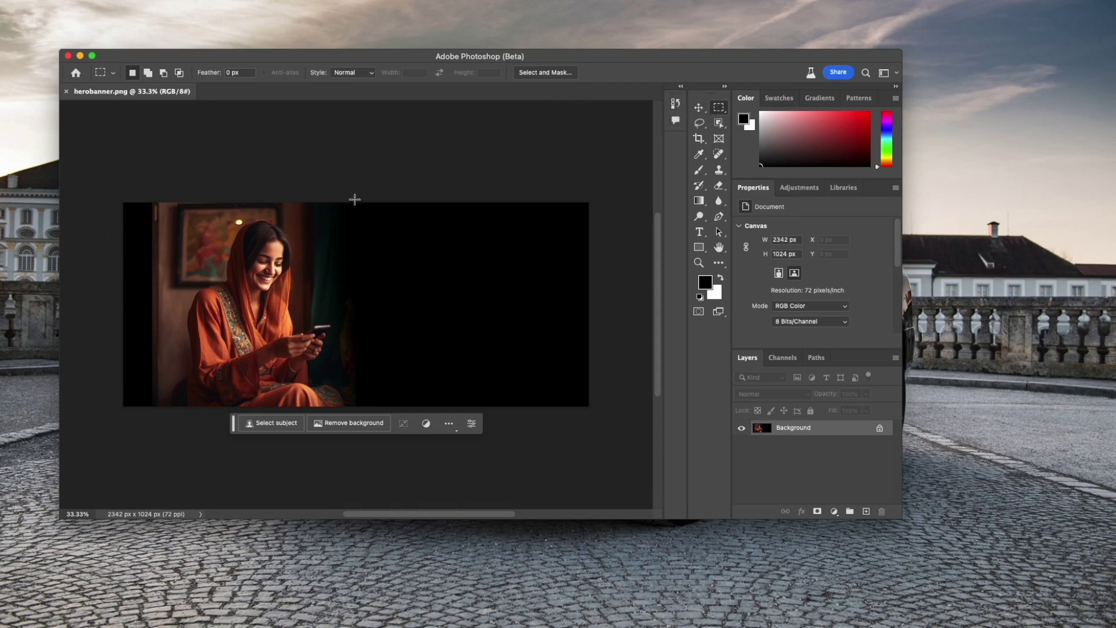
- Fill the black area beside the woman using Generative Fill with the prompt "blurry/out of focus background of a home", agreeing to the user guidelines
{"action": "left_click_drag", "start_coordinate": [342, 198], "coordinate": [590, 413]}
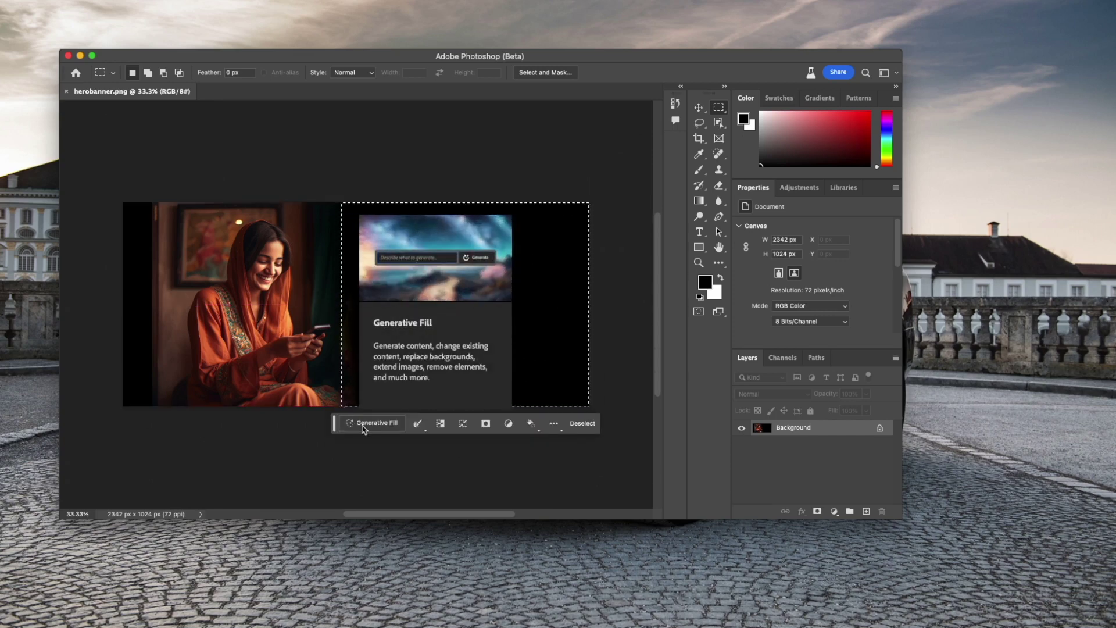
{"action": "left_click", "coordinate": [362, 426]}
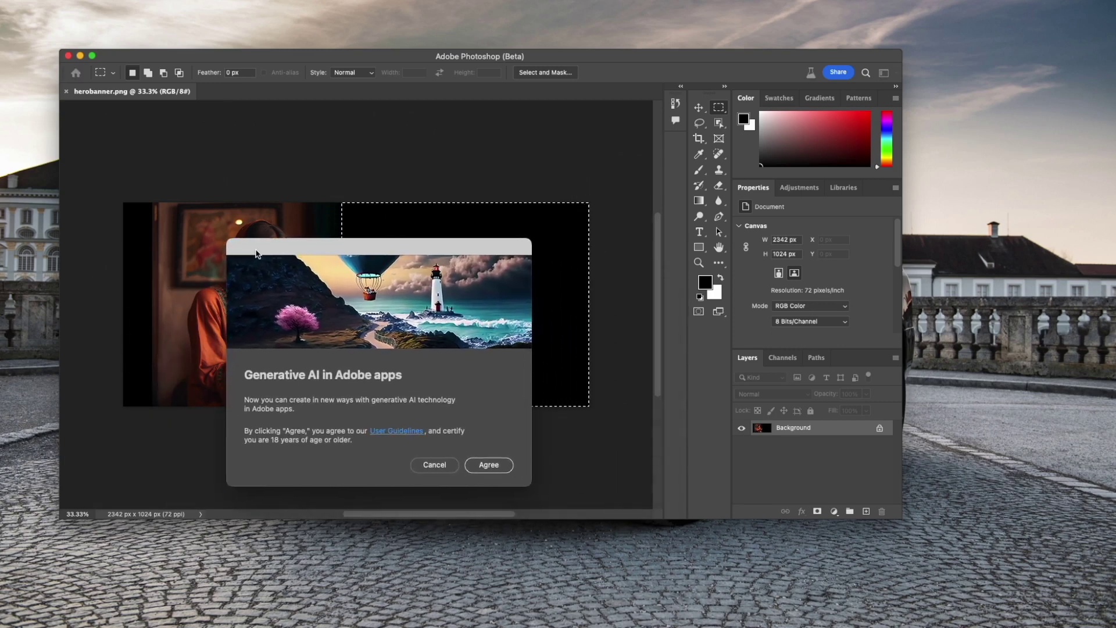
{"action": "left_click", "coordinate": [488, 465]}
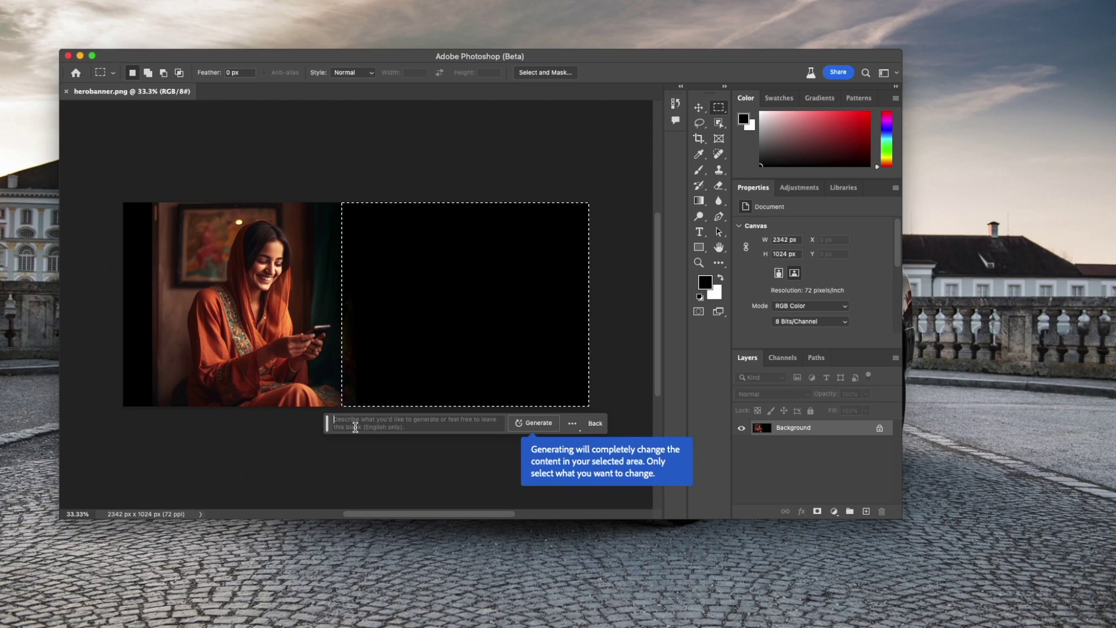
{"action": "left_click", "coordinate": [355, 427]}
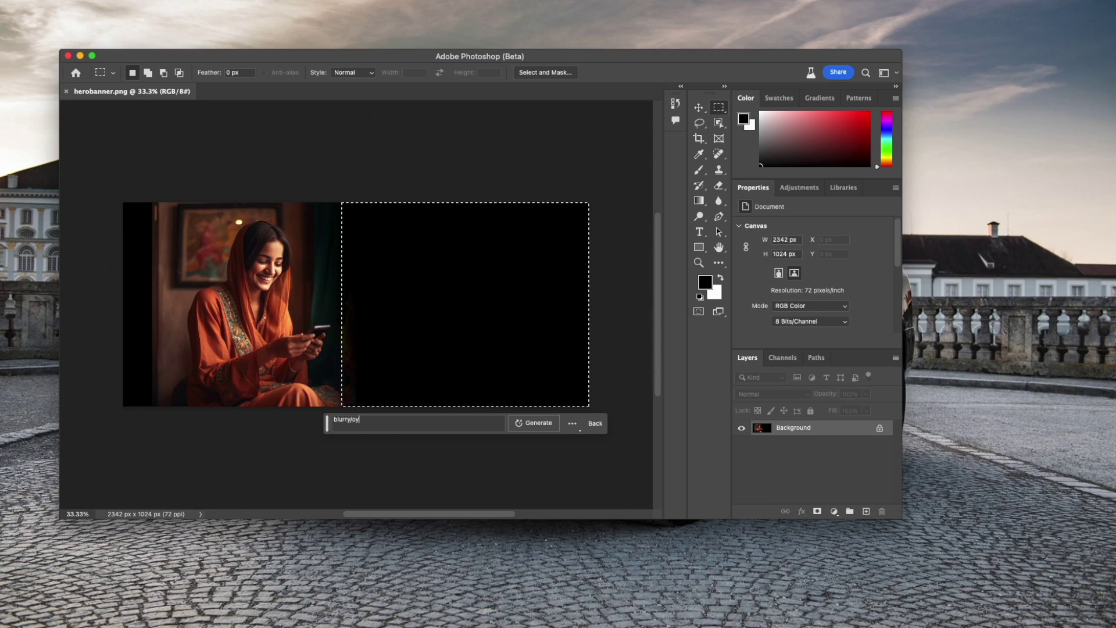
{"action": "type", "text": "focus background of  a home"}
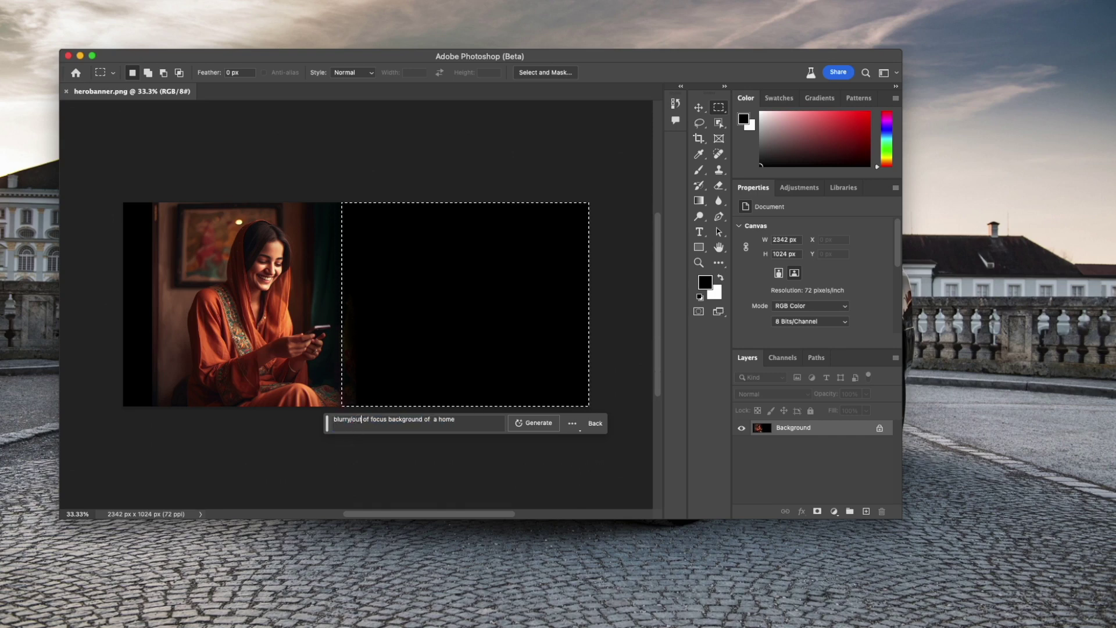
{"action": "left_click", "coordinate": [531, 428]}
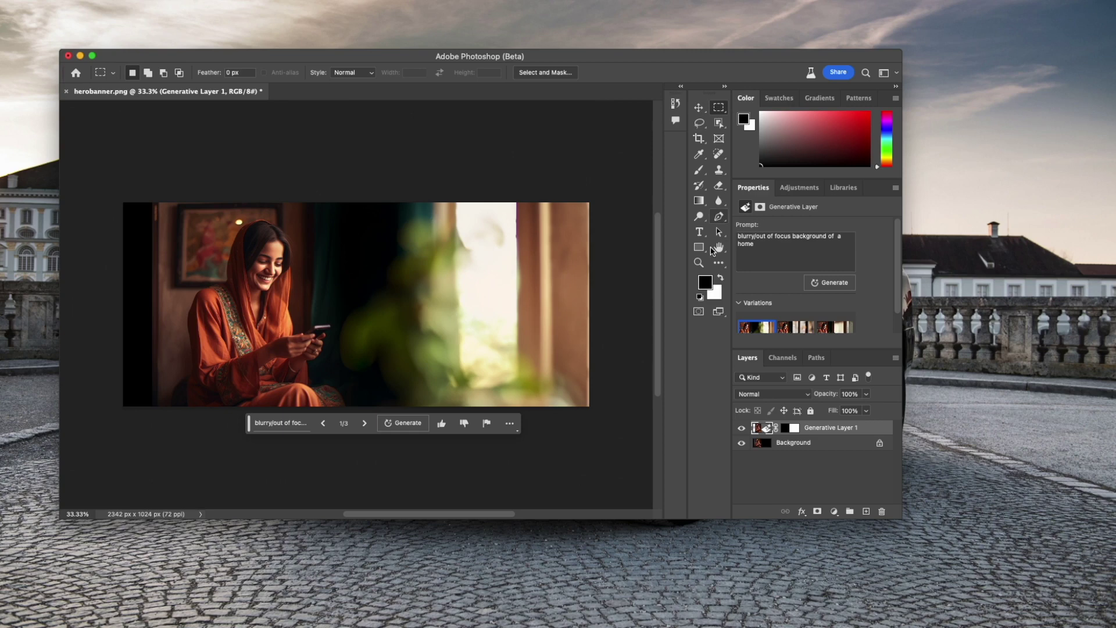
- Paint over the generated background beside the woman with a much larger soft black brush on a new layer
{"action": "left_click", "coordinate": [866, 511]}
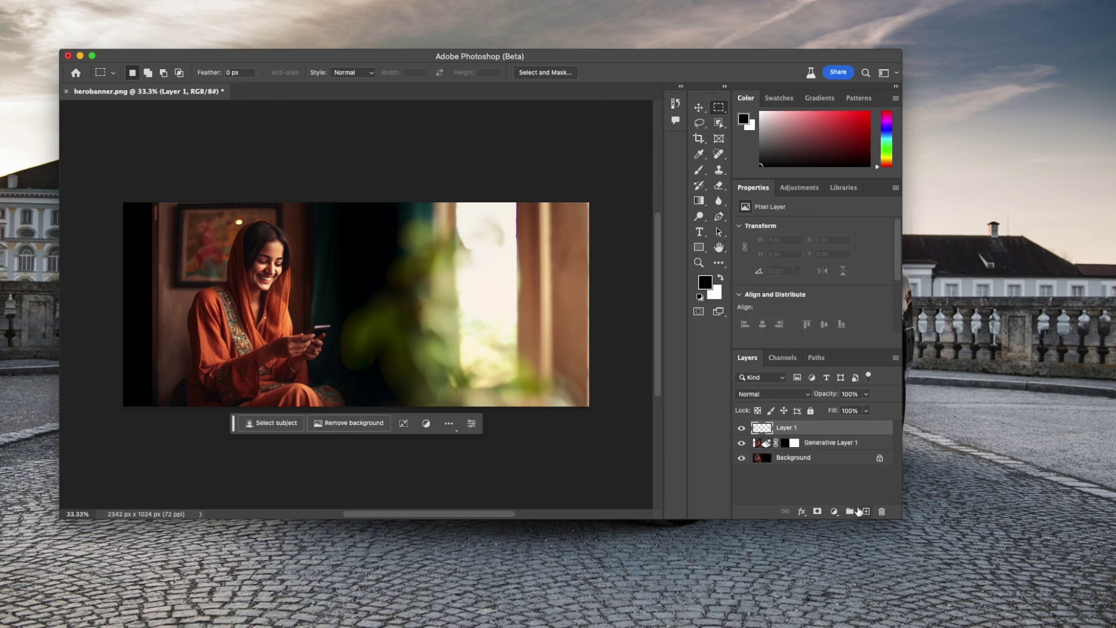
{"action": "key", "text": "b"}
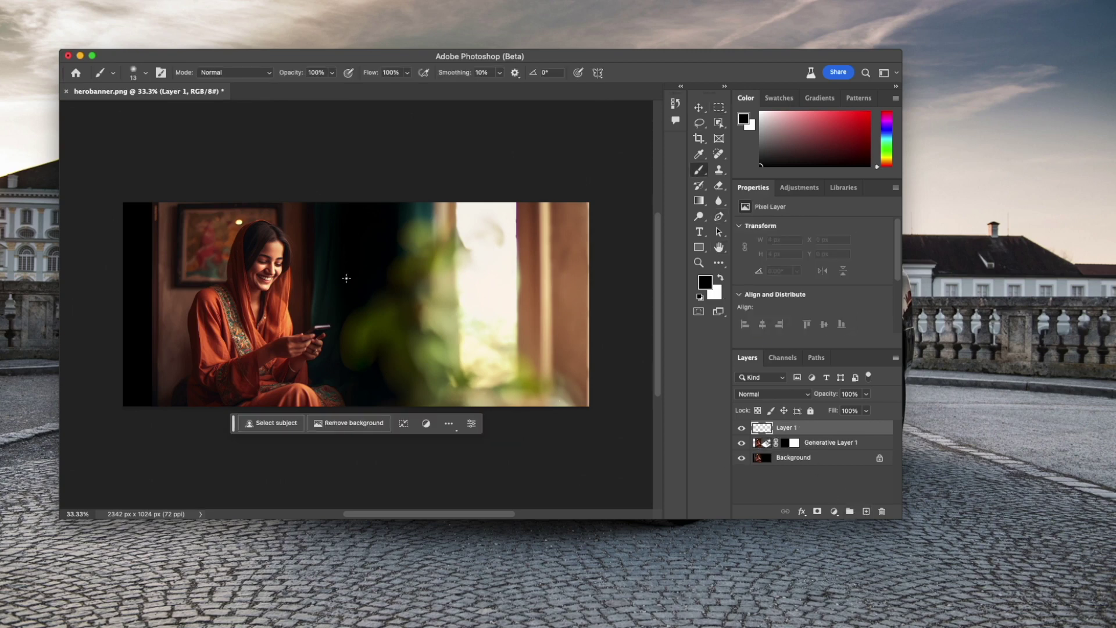
{"action": "key", "text": "bracketright"}
{"action": "key", "text": "bracketright"}
{"action": "key", "text": "bracketright"}
{"action": "key", "text": "bracketright"}
{"action": "key", "text": "bracketright"}
{"action": "key", "text": "bracketright"}
{"action": "key", "text": "bracketright"}
{"action": "key", "text": "bracketright"}
{"action": "key", "text": "bracketright"}
{"action": "key", "text": "bracketright"}
{"action": "key", "text": "bracketright"}
{"action": "key", "text": "bracketright"}
{"action": "key", "text": "bracketright"}
{"action": "key", "text": "bracketright"}
{"action": "key", "text": "bracketright"}
{"action": "left_click_drag", "start_coordinate": [405, 227], "coordinate": [538, 225]}
{"action": "key", "text": "super+z"}
{"action": "mouse_move", "coordinate": [465, 217]}
{"action": "left_mouse_down"}
{"action": "mouse_move", "coordinate": [432, 238]}
{"action": "mouse_move", "coordinate": [415, 288]}
{"action": "mouse_move", "coordinate": [526, 287]}
{"action": "mouse_move", "coordinate": [570, 311]}
{"action": "mouse_move", "coordinate": [444, 325]}
{"action": "mouse_move", "coordinate": [410, 362]}
{"action": "mouse_move", "coordinate": [355, 304]}
{"action": "mouse_move", "coordinate": [491, 395]}
{"action": "mouse_move", "coordinate": [573, 395]}
{"action": "mouse_move", "coordinate": [605, 407]}
{"action": "left_mouse_up"}
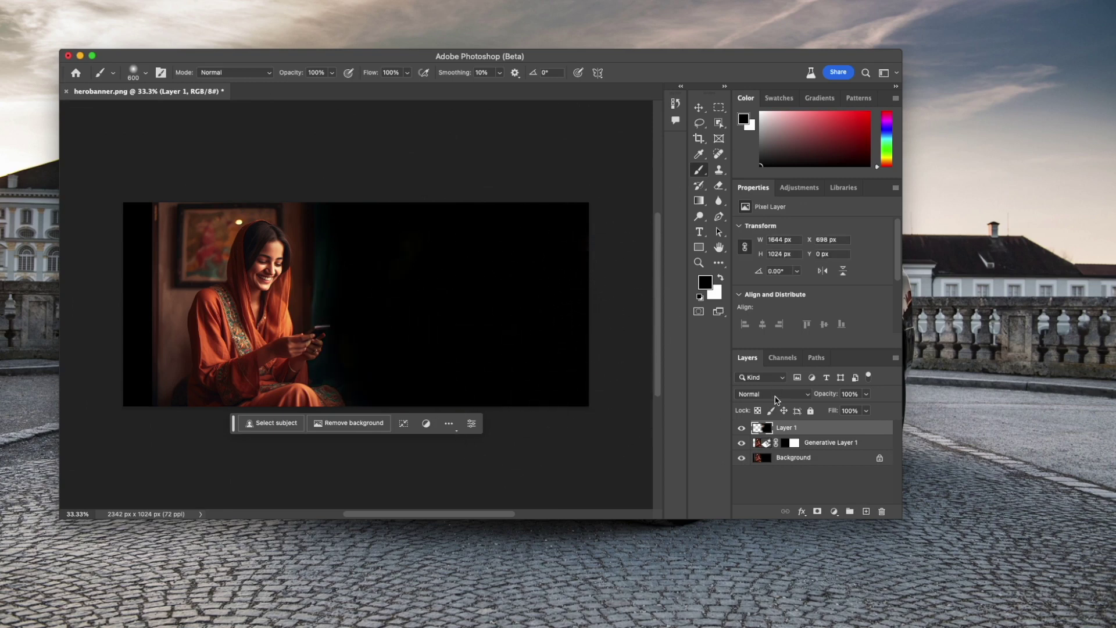
- Darken the generated background by setting the black paint layer to Multiply at 79% opacity
{"action": "left_click", "coordinate": [777, 394]}
{"action": "left_click", "coordinate": [753, 435]}
{"action": "left_click", "coordinate": [866, 394]}
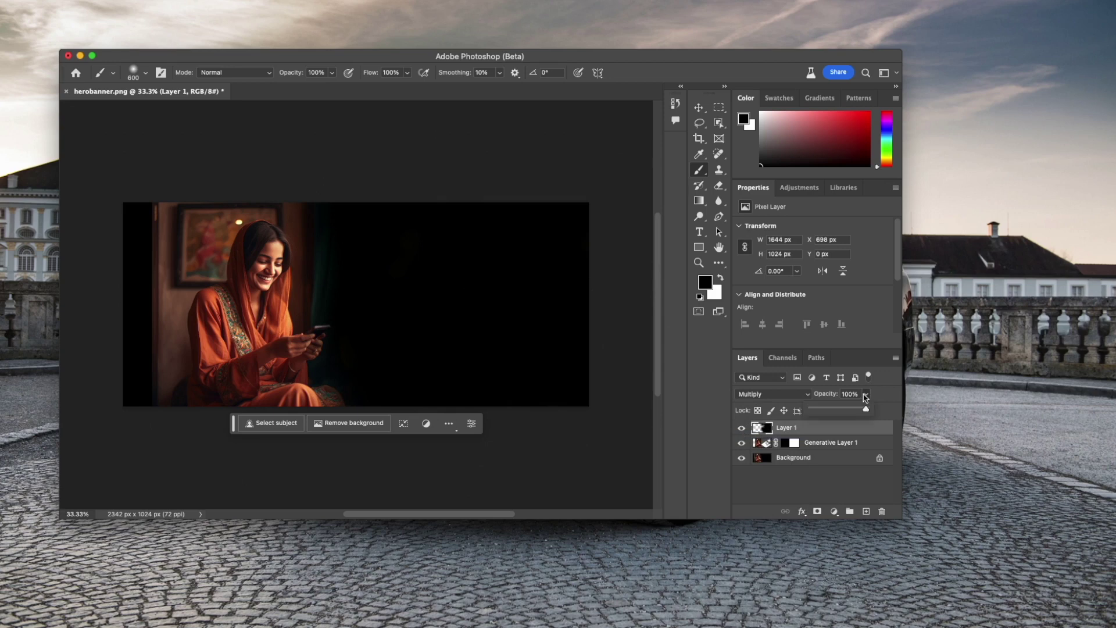
{"action": "mouse_move", "coordinate": [870, 411]}
{"action": "left_mouse_down"}
{"action": "mouse_move", "coordinate": [839, 409]}
{"action": "mouse_move", "coordinate": [856, 411]}
{"action": "left_mouse_up"}
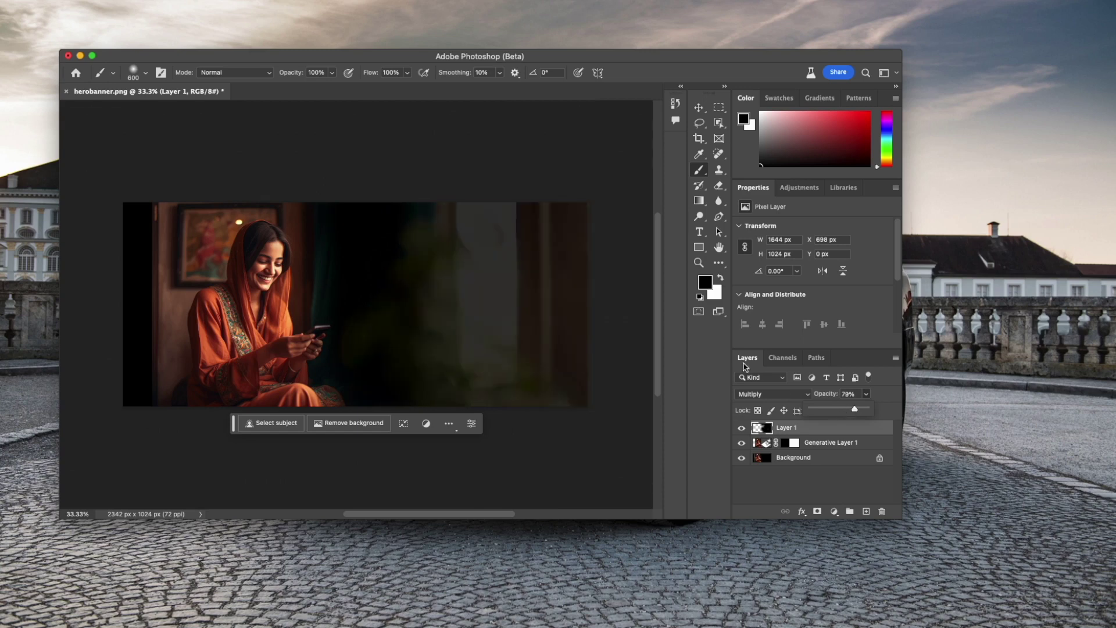
{"action": "left_click", "coordinate": [741, 429]}
- Undo the black paint layer and the blurred-home generative fill, back to the selected black area beside the woman
{"action": "key", "text": "super+z"}
{"action": "key", "text": "super+z"}
{"action": "key", "text": "super+z"}
{"action": "key", "text": "super+z"}
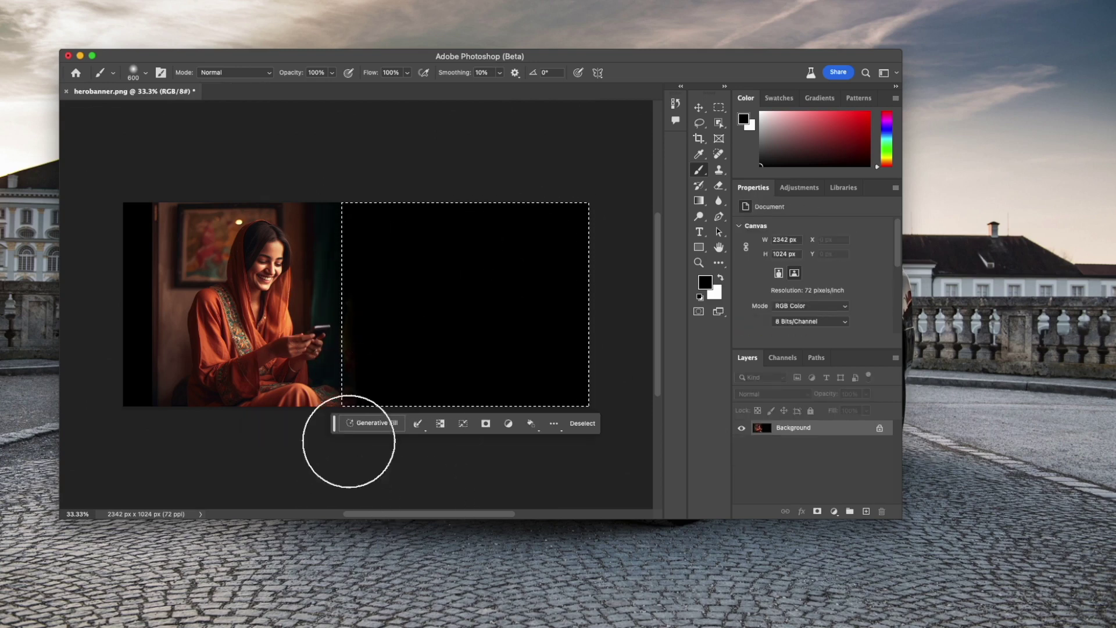
- Fill the selected black area using Generative Fill with the prompt "background room with a window and a plant"
{"action": "left_click", "coordinate": [372, 423]}
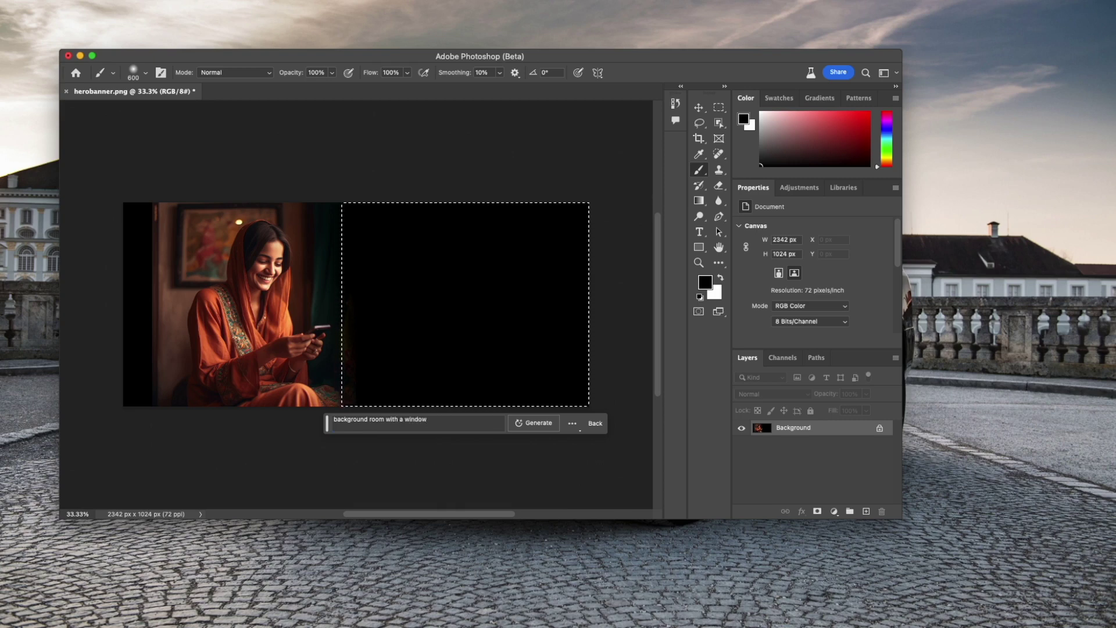
{"action": "left_click", "coordinate": [423, 423]}
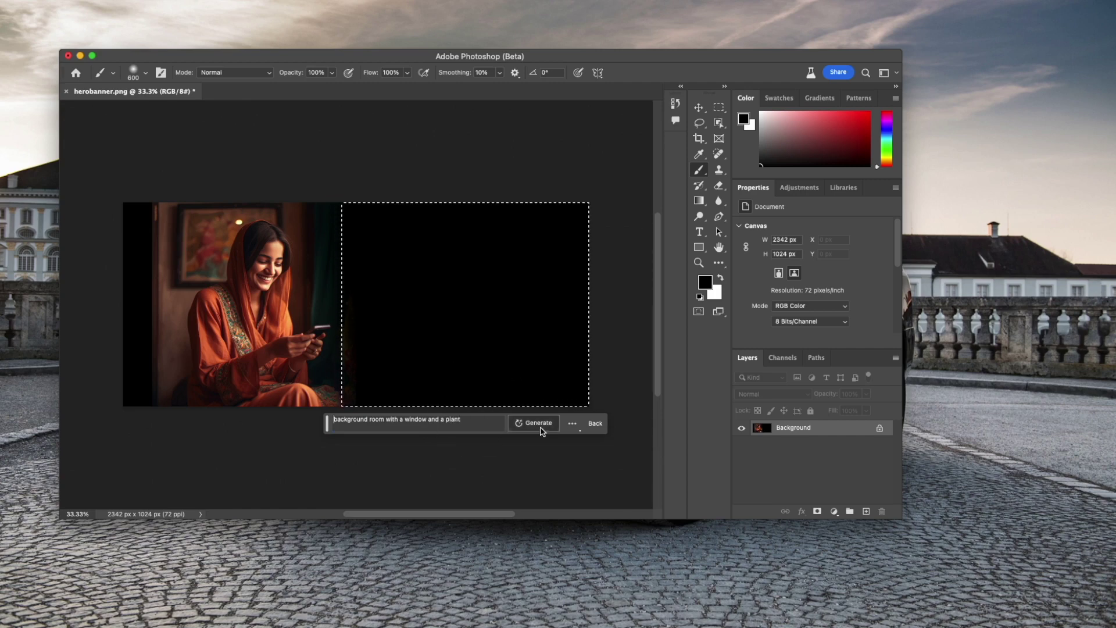
{"action": "left_click", "coordinate": [541, 429]}
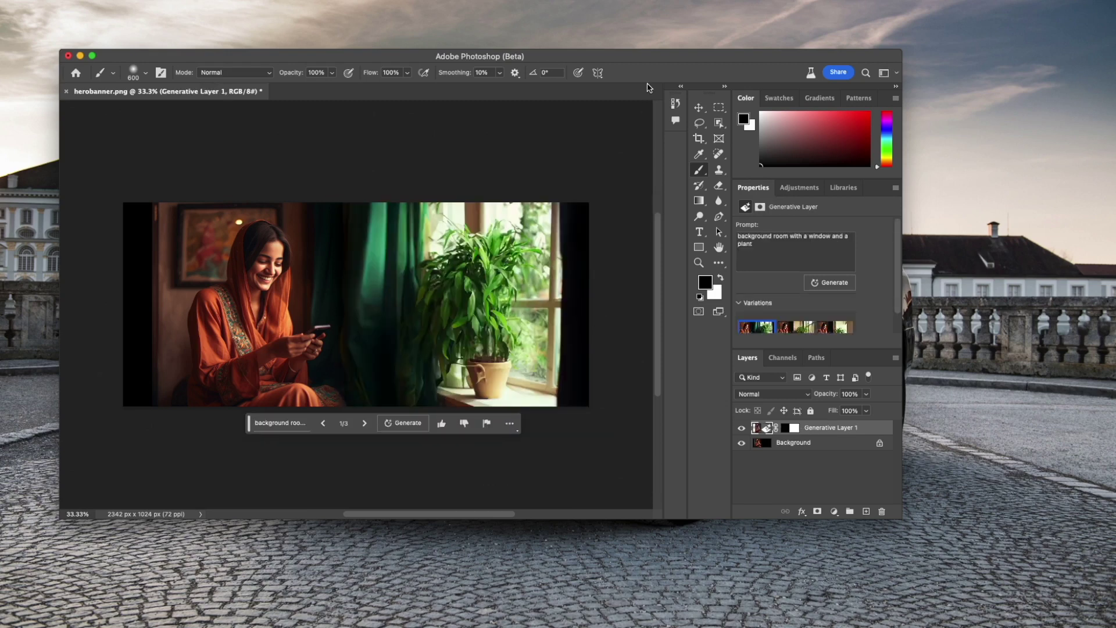
- Select the whole generated window-and-plant area beside the woman with the Rectangular Marquee tool
{"action": "left_click", "coordinate": [699, 107]}
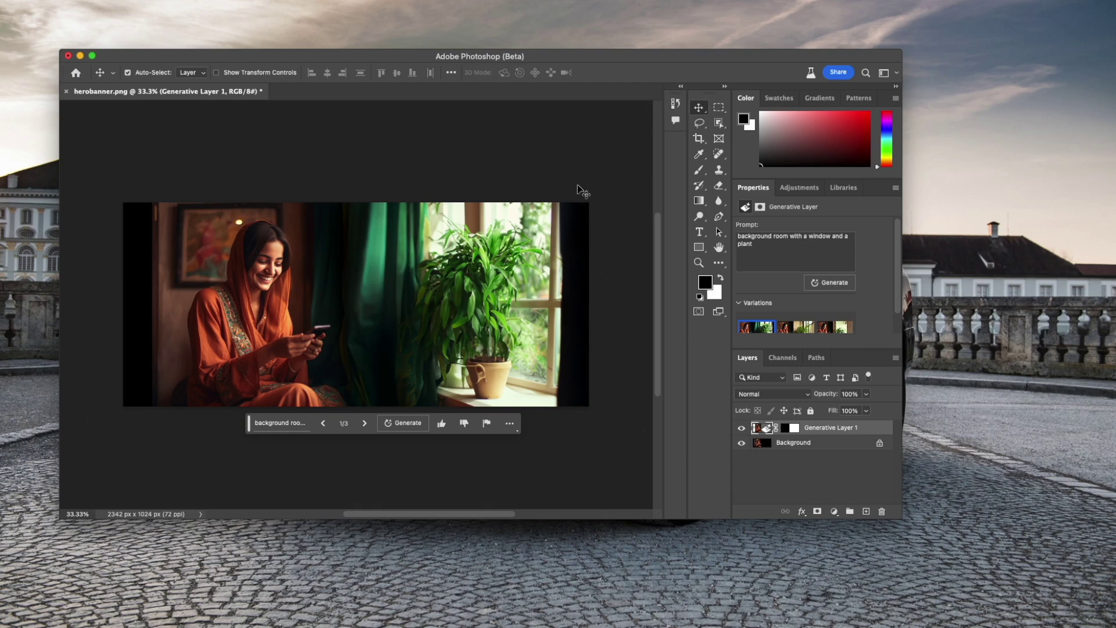
{"action": "key", "text": "super+z"}
{"action": "key", "text": "super+shift+z"}
{"action": "left_click", "coordinate": [713, 108]}
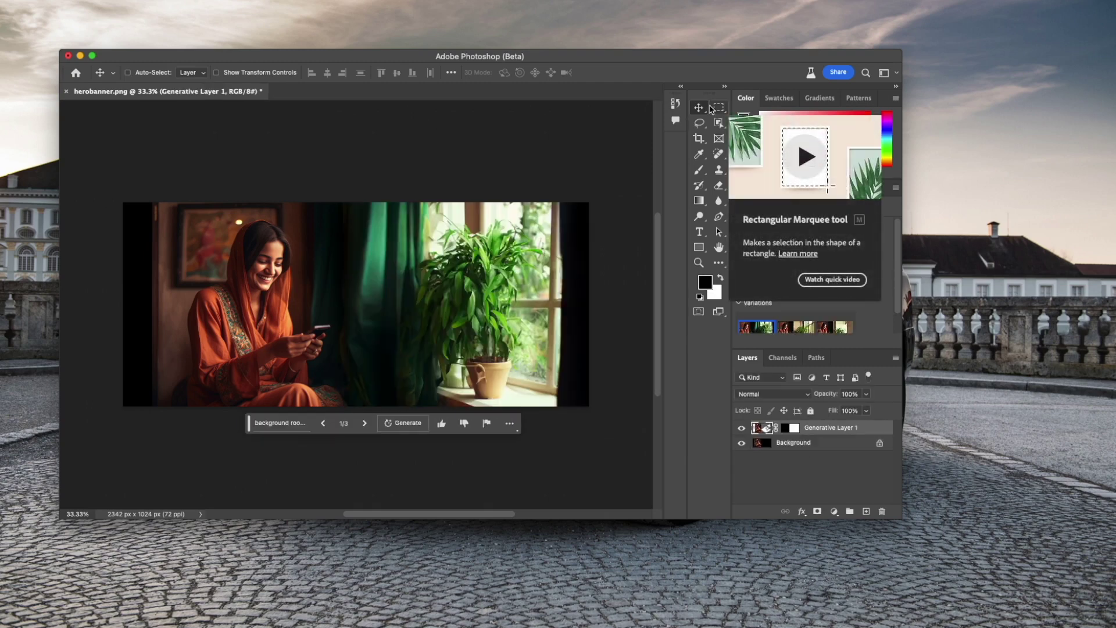
{"action": "left_click_drag", "start_coordinate": [597, 185], "coordinate": [347, 451]}
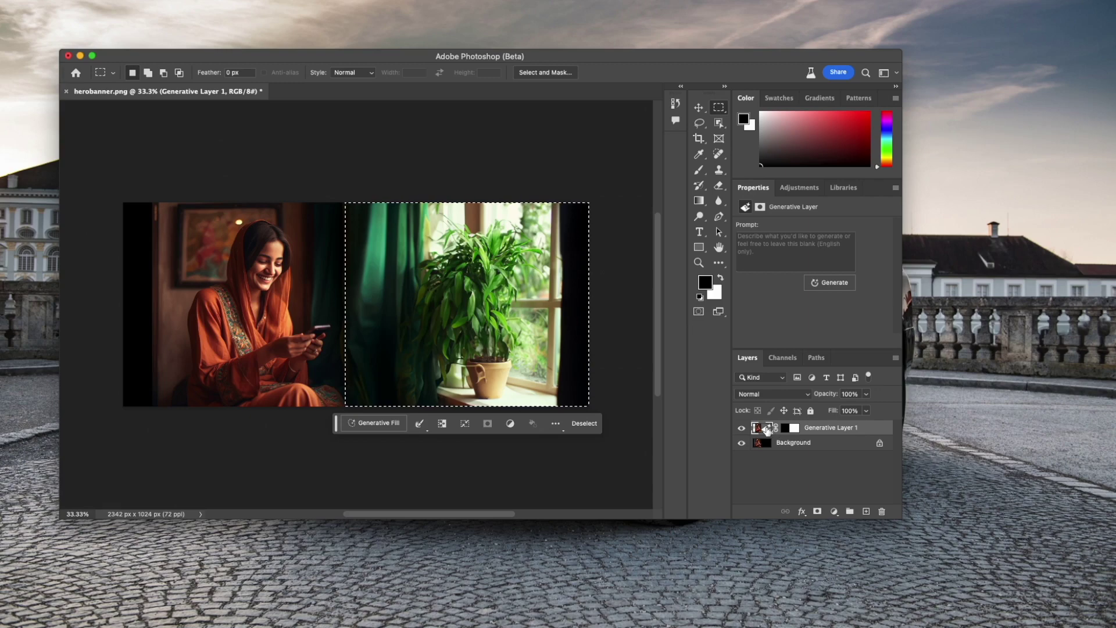
{"action": "key", "text": "h"}
{"action": "double_click", "coordinate": [768, 428]}
{"action": "left_click_drag", "start_coordinate": [374, 224], "coordinate": [789, 192]}
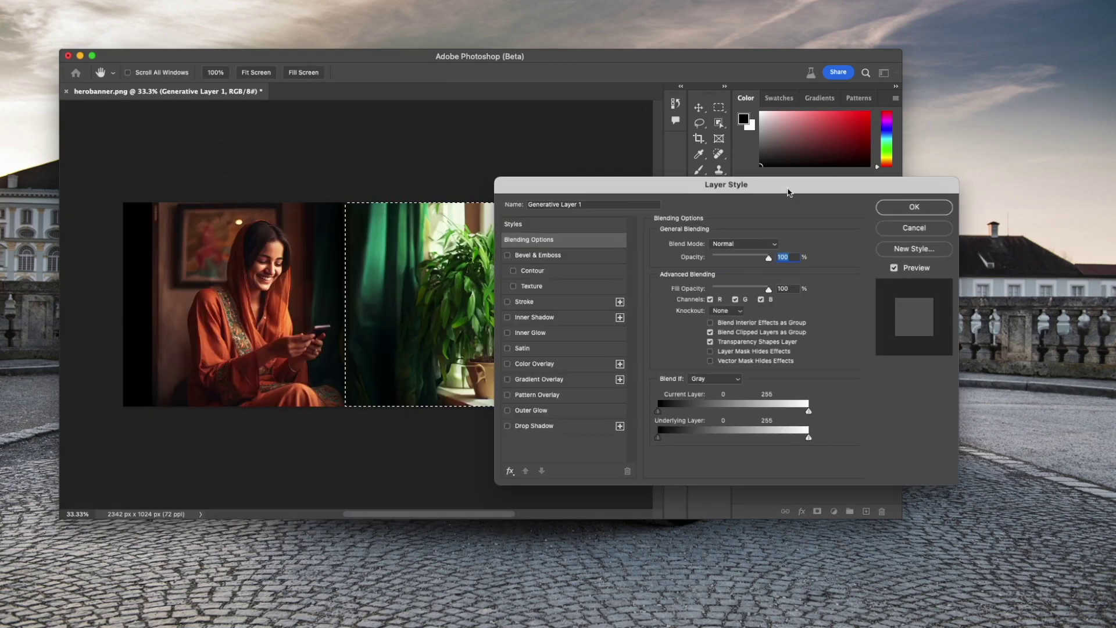
{"action": "left_click", "coordinate": [895, 232]}
{"action": "key", "text": "m"}
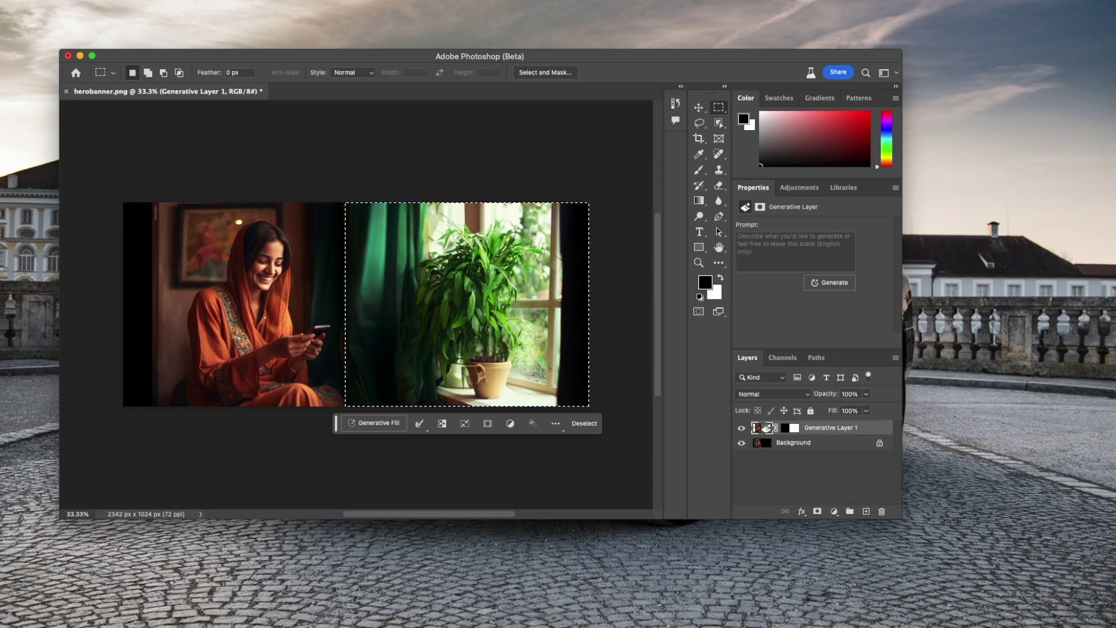
- Start a Photo Filter adjustment on the generated layer with the custom color option and 100% density
{"action": "left_click", "coordinate": [153, 1]}
{"action": "mouse_move", "coordinate": [175, 24]}
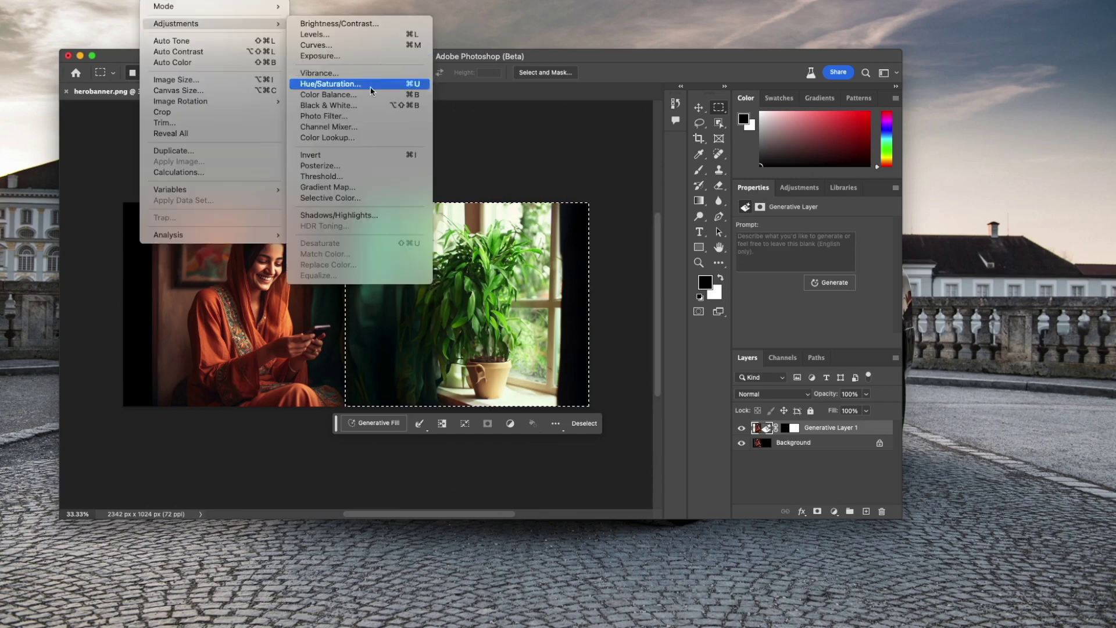
{"action": "left_click", "coordinate": [361, 116]}
{"action": "left_click_drag", "start_coordinate": [562, 164], "coordinate": [829, 161]}
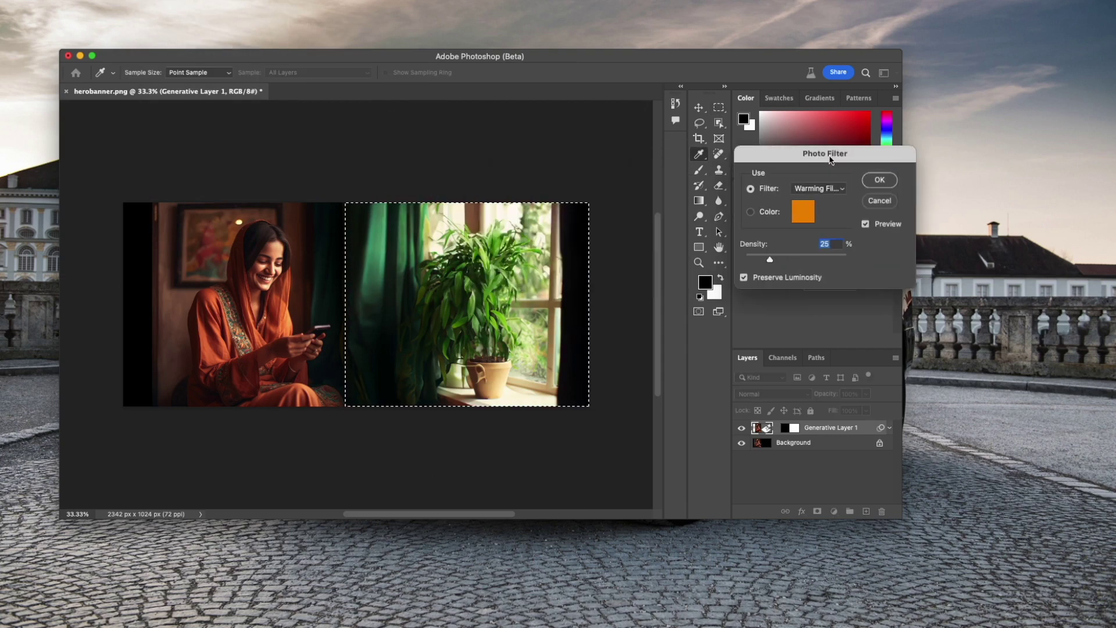
{"action": "left_click", "coordinate": [762, 215]}
{"action": "left_click_drag", "start_coordinate": [772, 259], "coordinate": [866, 259]}
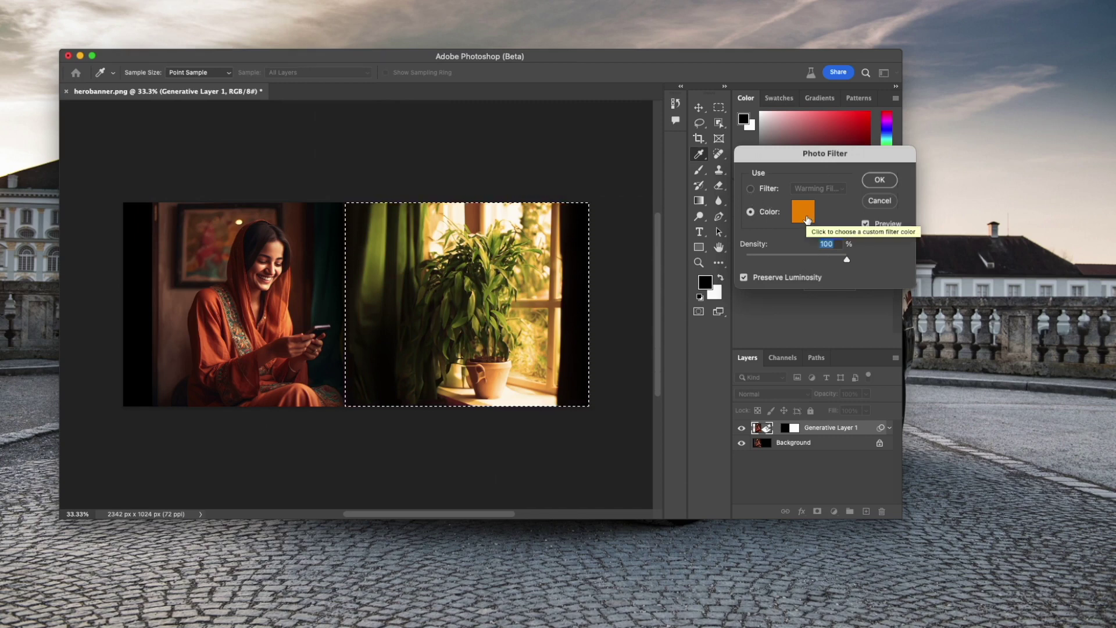
- Try the Warming Filter (LBA) preset in the Photo Filter settings
{"action": "left_click", "coordinate": [751, 189]}
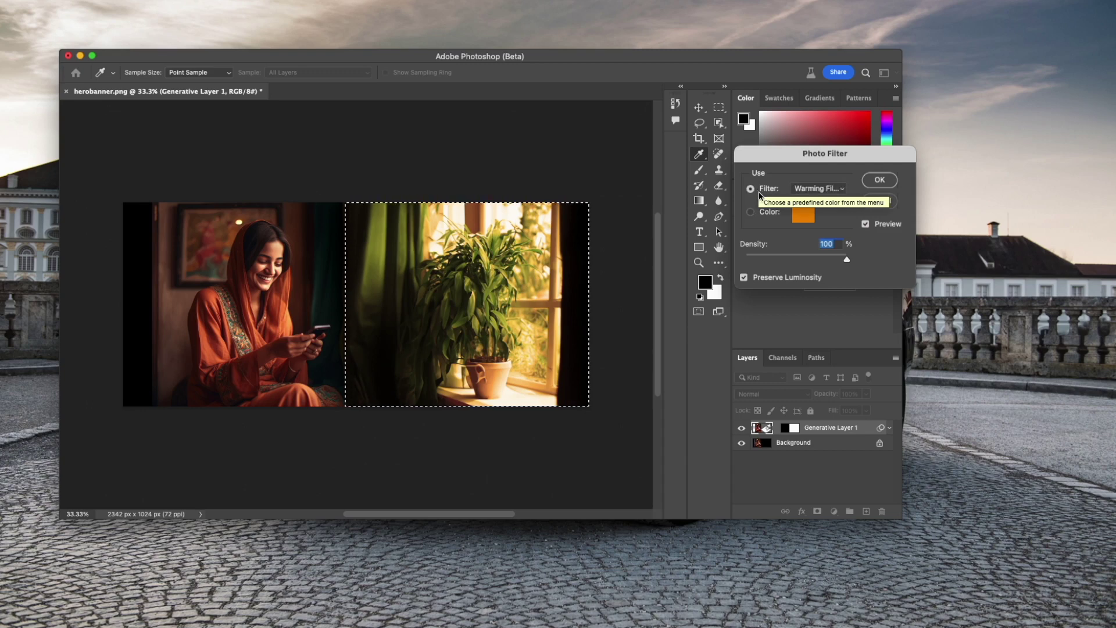
{"action": "left_click", "coordinate": [812, 189]}
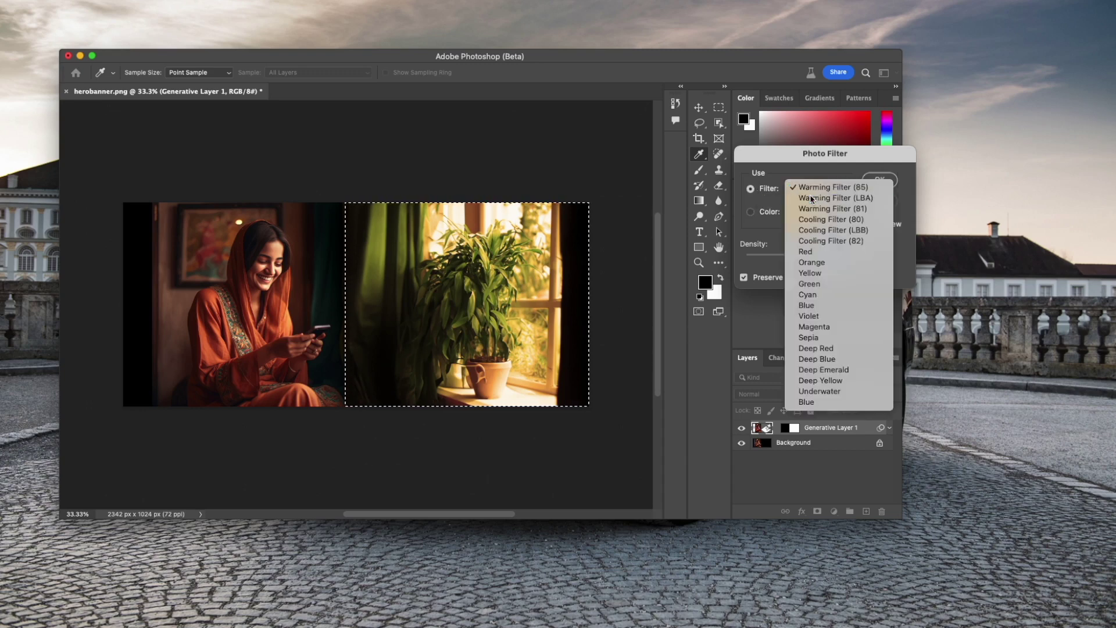
{"action": "left_click", "coordinate": [812, 198]}
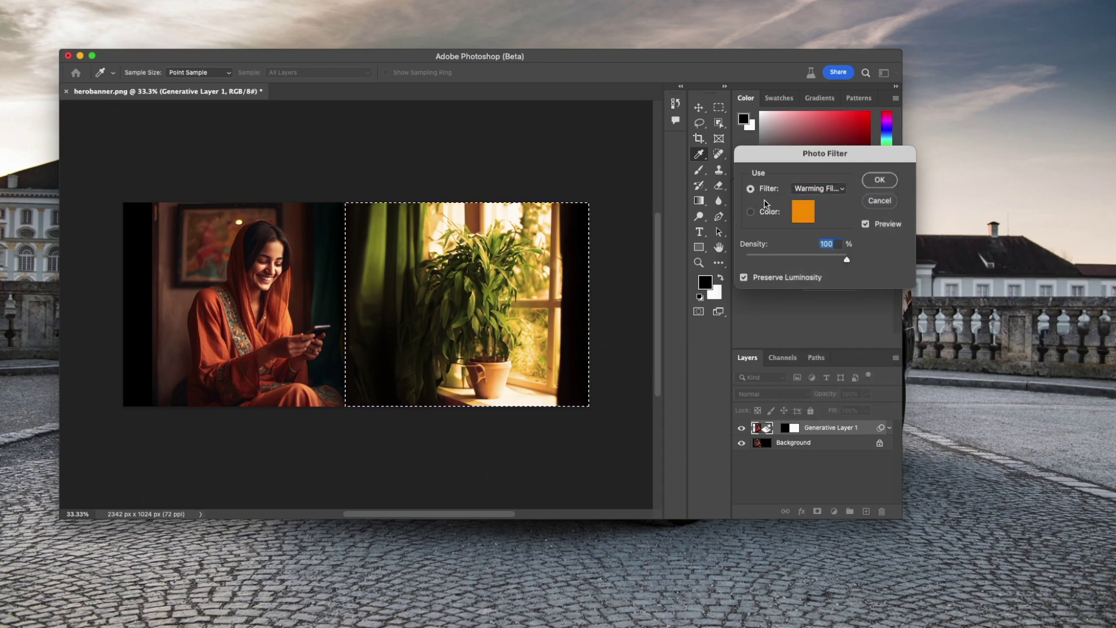
- Set the photo filter's custom color to a bright orange-red, starting from a brown sampled near the woman, and apply the filter
{"action": "left_click", "coordinate": [764, 210]}
{"action": "left_click", "coordinate": [804, 212]}
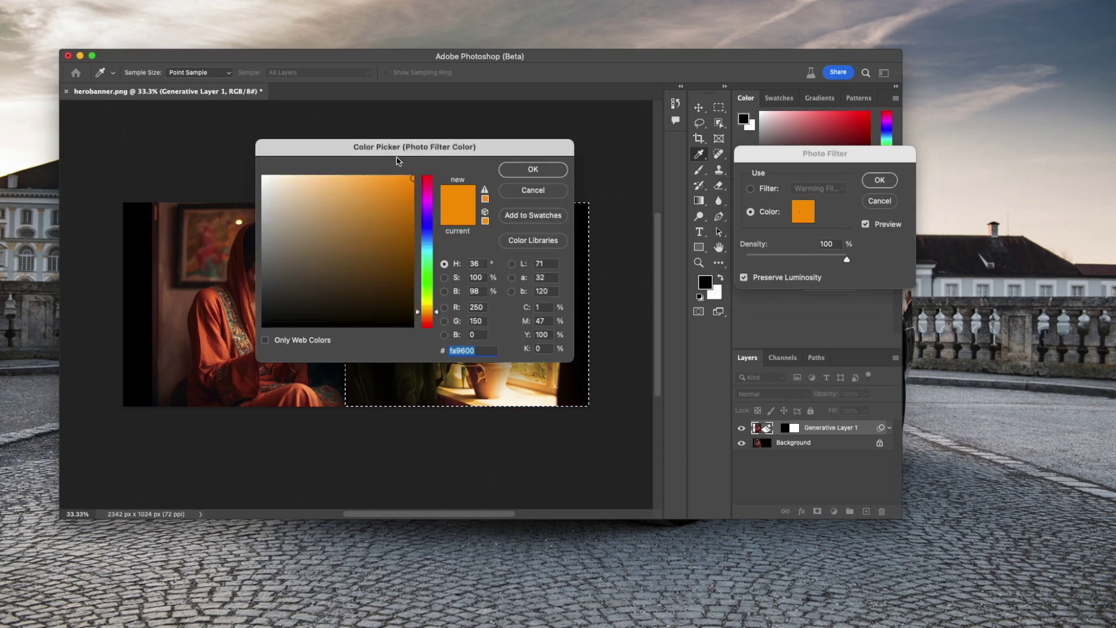
{"action": "left_click_drag", "start_coordinate": [398, 161], "coordinate": [527, 215]}
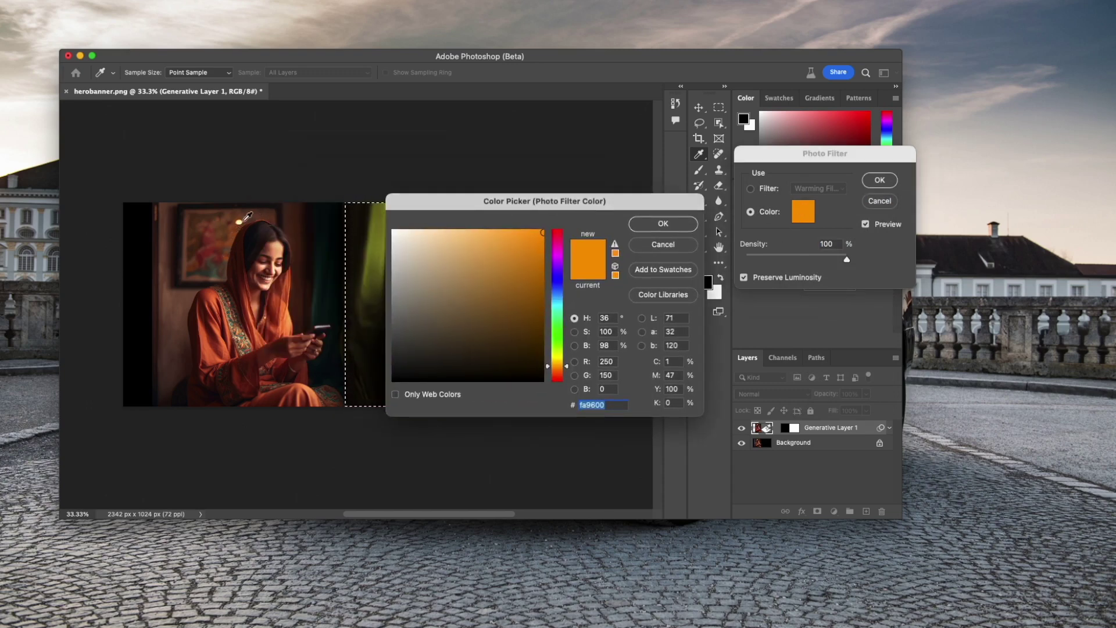
{"action": "left_click", "coordinate": [293, 225]}
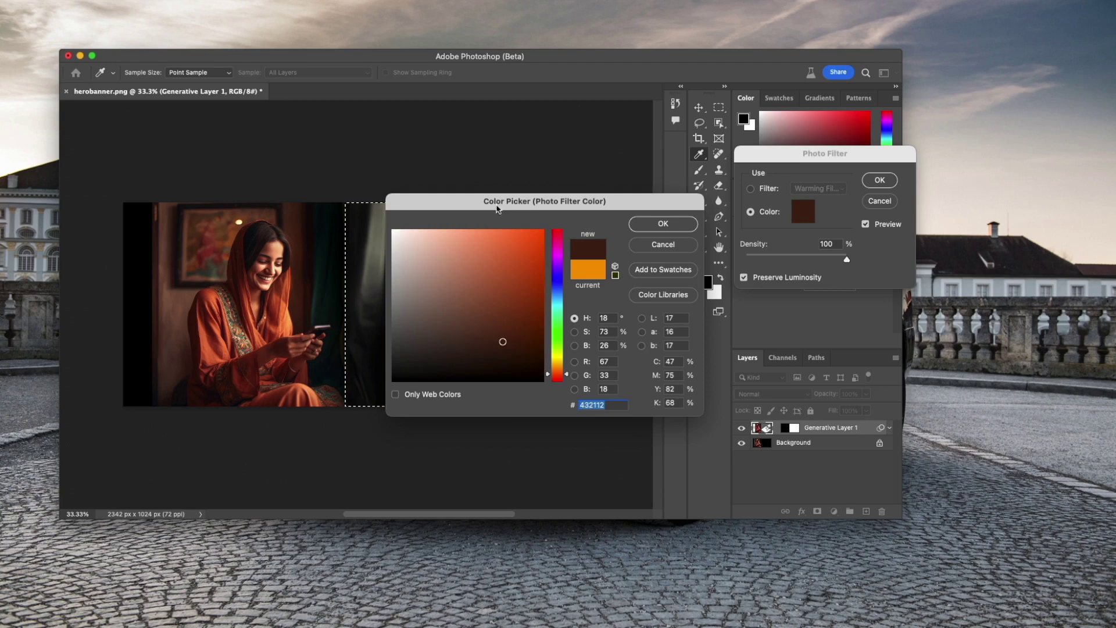
{"action": "left_click_drag", "start_coordinate": [497, 212], "coordinate": [782, 226]}
{"action": "left_click", "coordinate": [731, 255]}
{"action": "mouse_move", "coordinate": [732, 254]}
{"action": "left_mouse_down"}
{"action": "mouse_move", "coordinate": [765, 297]}
{"action": "mouse_move", "coordinate": [786, 304]}
{"action": "mouse_move", "coordinate": [809, 291]}
{"action": "mouse_move", "coordinate": [817, 316]}
{"action": "mouse_move", "coordinate": [824, 280]}
{"action": "left_mouse_up"}
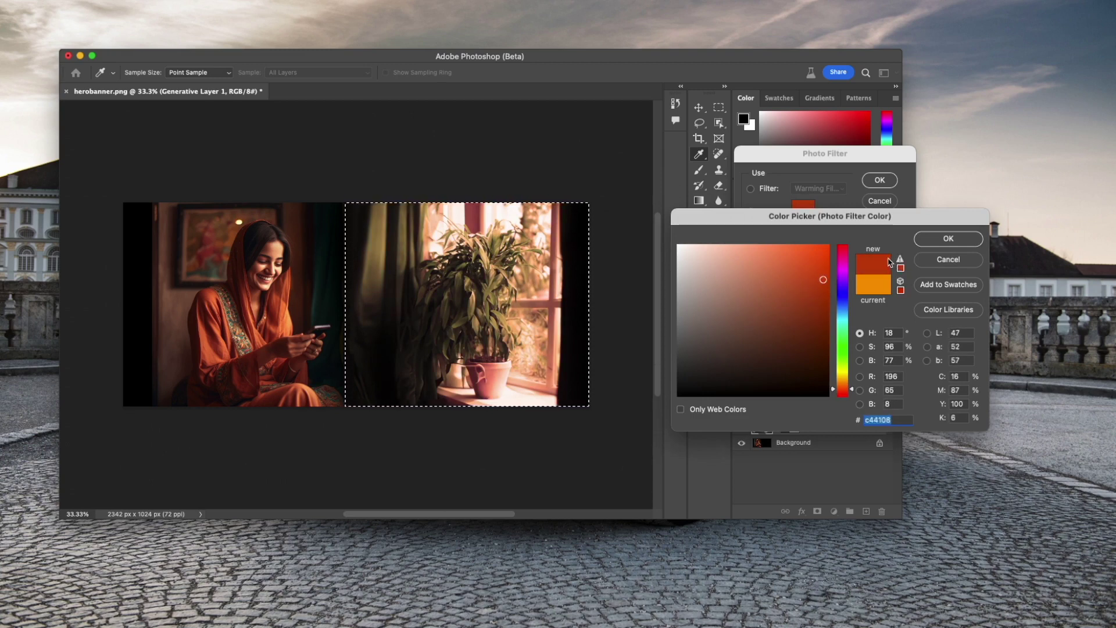
{"action": "left_click", "coordinate": [813, 253]}
{"action": "left_click", "coordinate": [919, 242]}
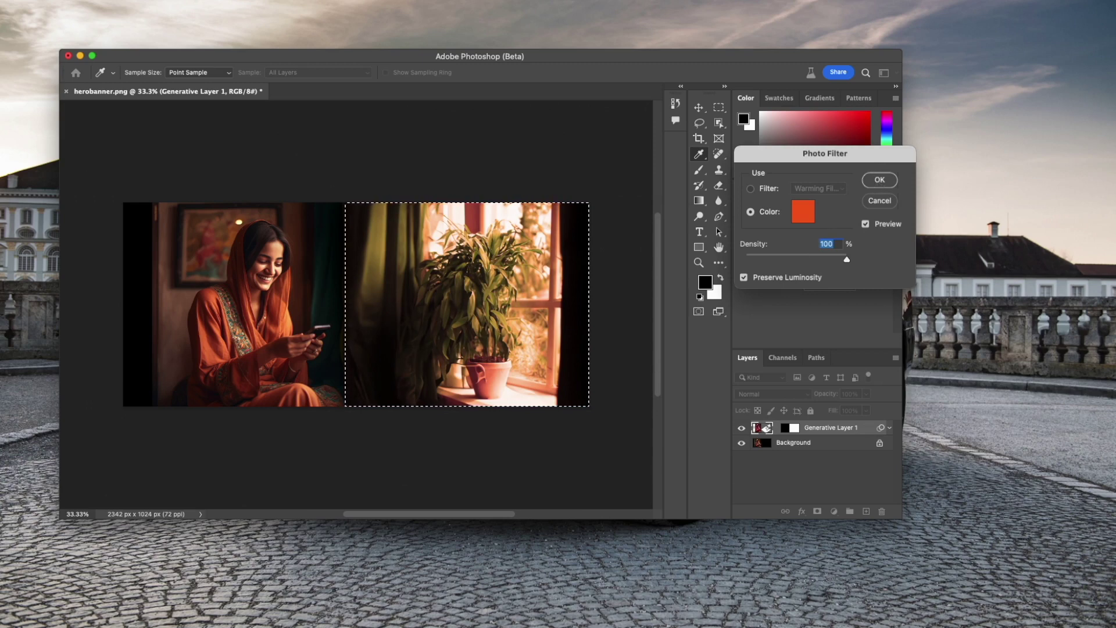
{"action": "left_click", "coordinate": [880, 180]}
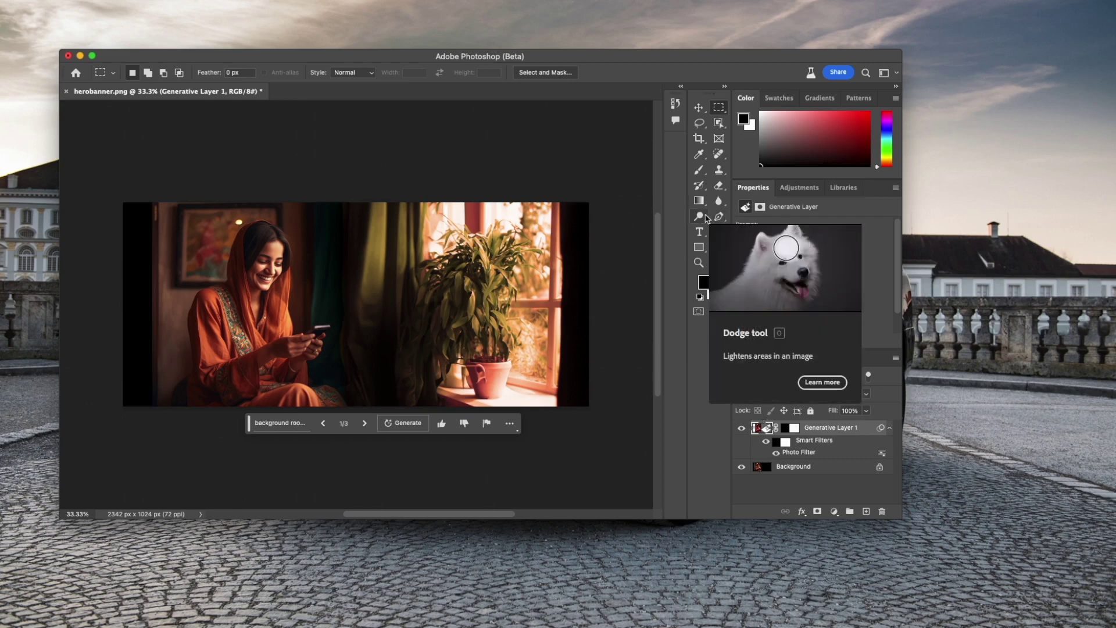
- Try to soften the selected window and plant area with the Blur tool, declining to rasterize the smart object
{"action": "left_click", "coordinate": [718, 200]}
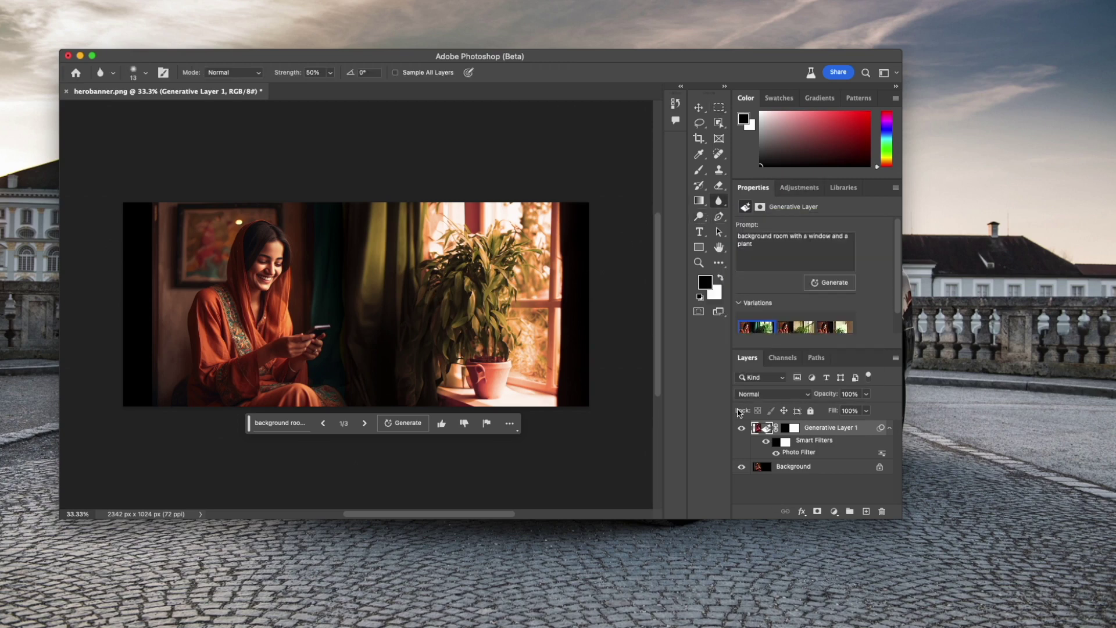
{"action": "left_click", "coordinate": [719, 107]}
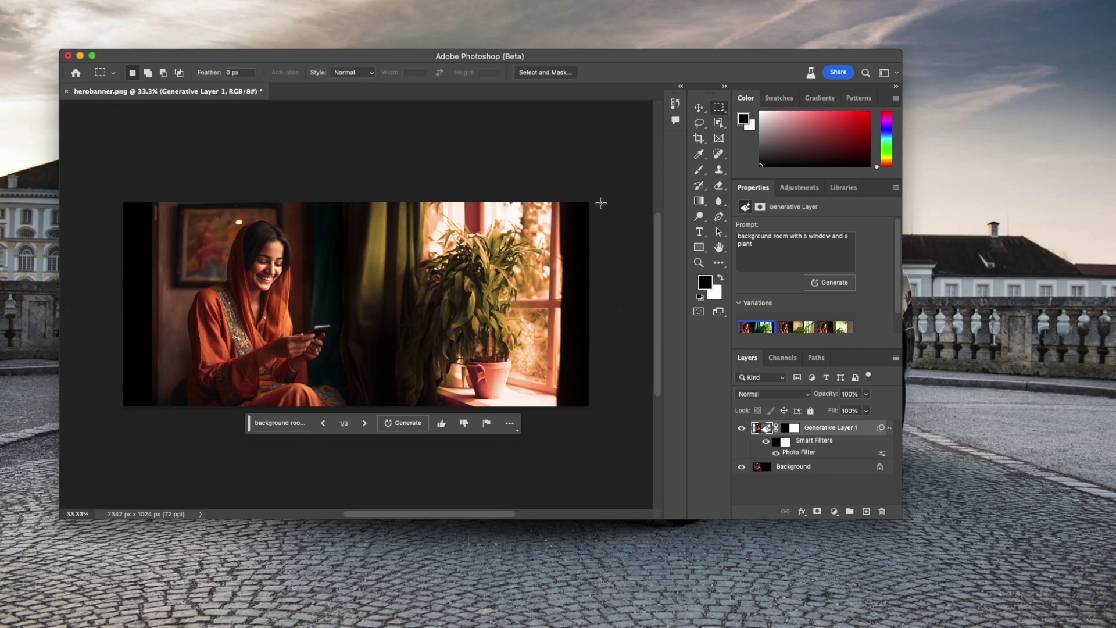
{"action": "left_click_drag", "start_coordinate": [593, 202], "coordinate": [383, 429]}
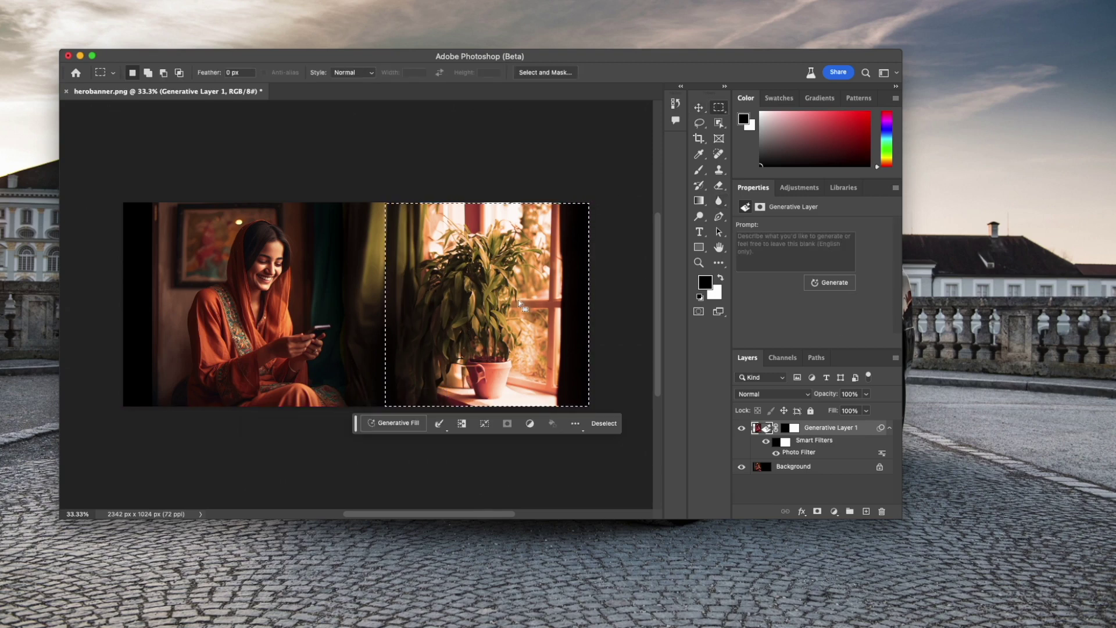
{"action": "left_click", "coordinate": [719, 201]}
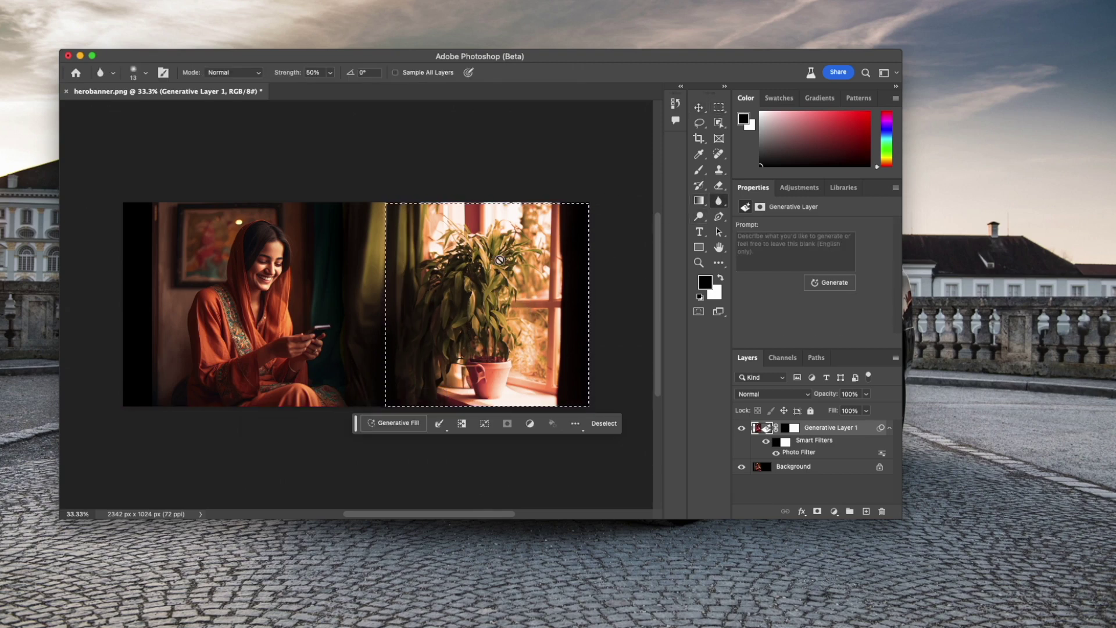
{"action": "left_click", "coordinate": [557, 207]}
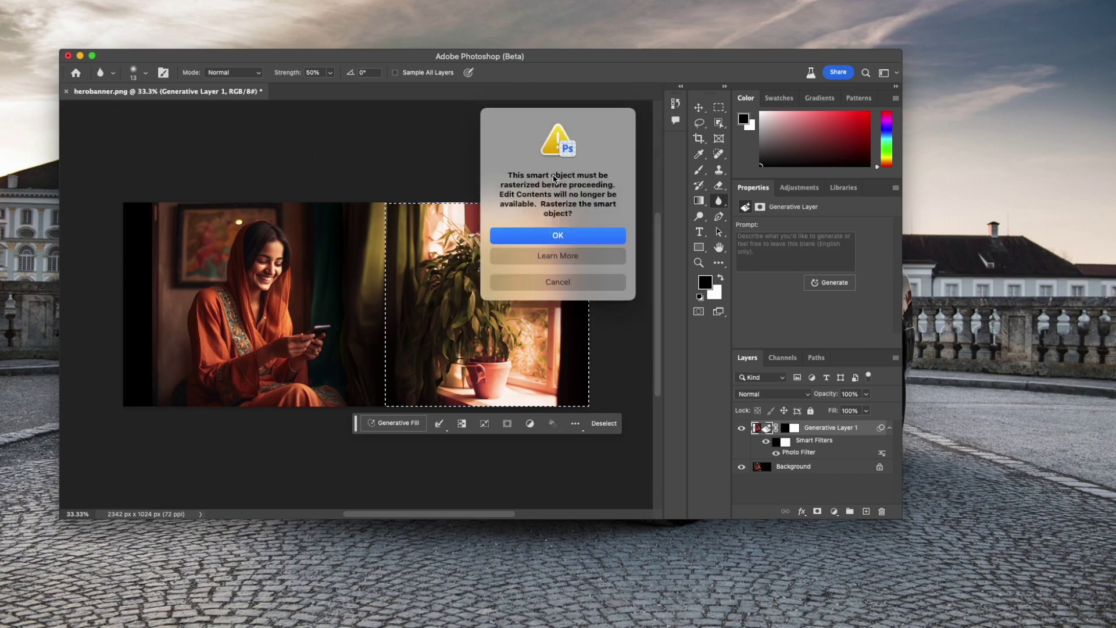
{"action": "left_click", "coordinate": [563, 284]}
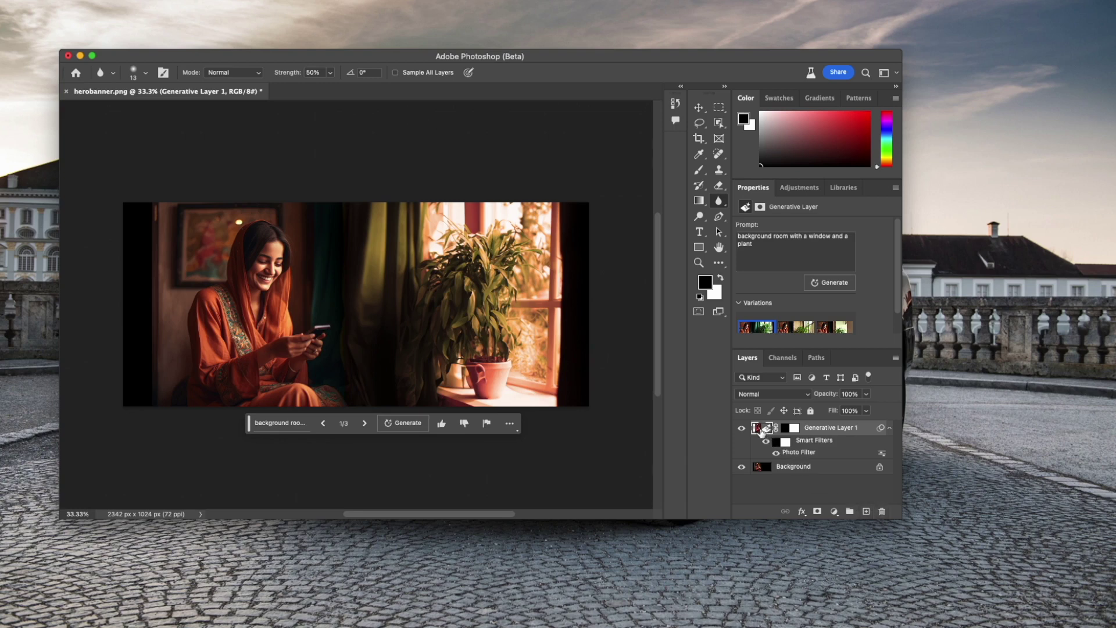
- Merge the generated layer into the background and soften the plant and window area using the Blur tool with a much larger brush
{"action": "key", "text": "super+e"}
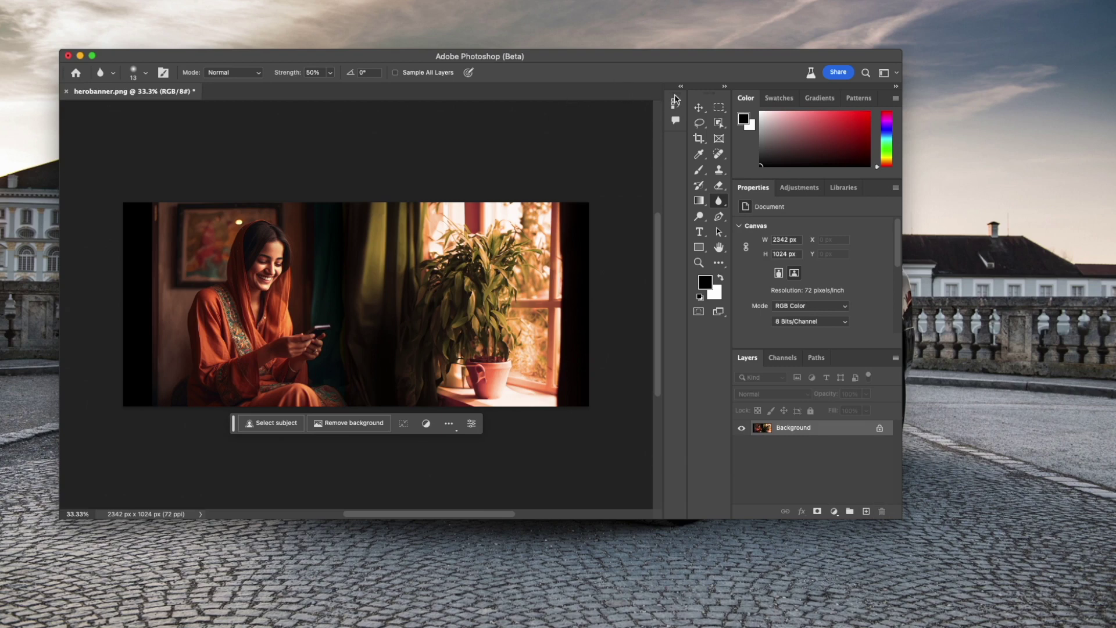
{"action": "left_click", "coordinate": [719, 108]}
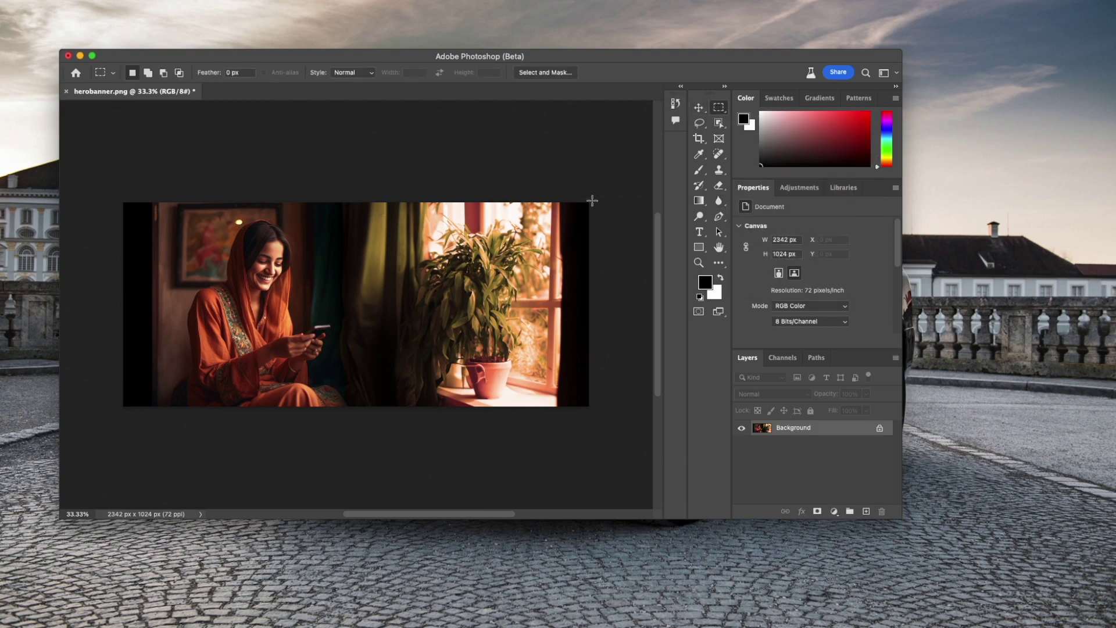
{"action": "left_click", "coordinate": [718, 201]}
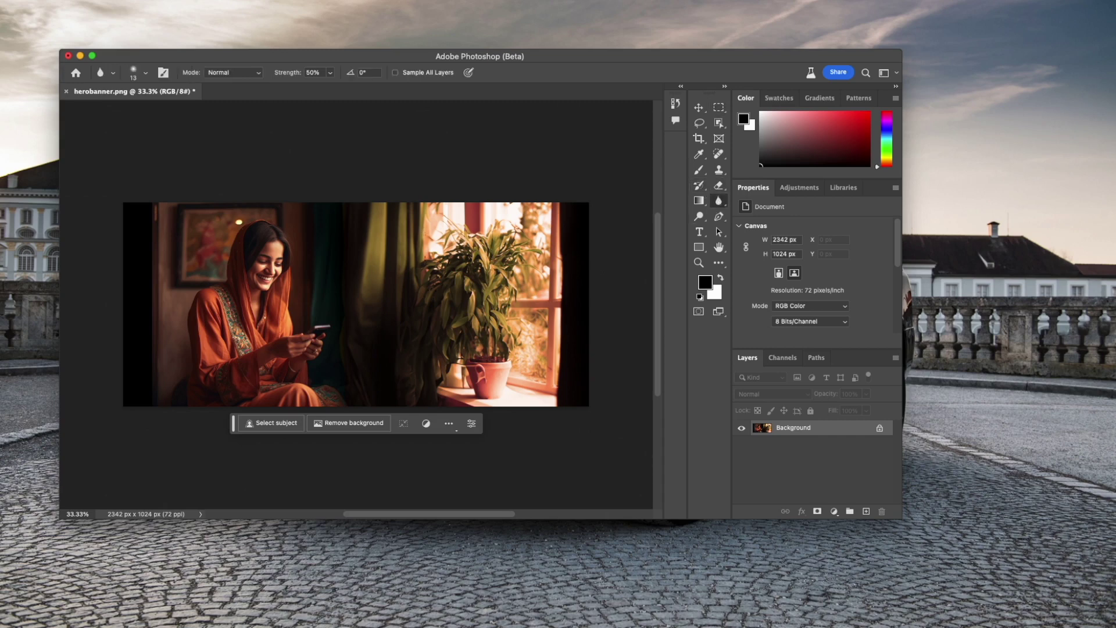
{"action": "key", "text": "bracketright"}
{"action": "key", "text": "bracketright"}
{"action": "key", "text": "bracketright"}
{"action": "key", "text": "bracketright"}
{"action": "key", "text": "bracketright"}
{"action": "key", "text": "bracketright"}
{"action": "key", "text": "bracketright"}
{"action": "key", "text": "bracketright"}
{"action": "key", "text": "bracketright"}
{"action": "key", "text": "bracketright"}
{"action": "key", "text": "bracketright"}
{"action": "key", "text": "bracketright"}
{"action": "left_click", "coordinate": [697, 108]}
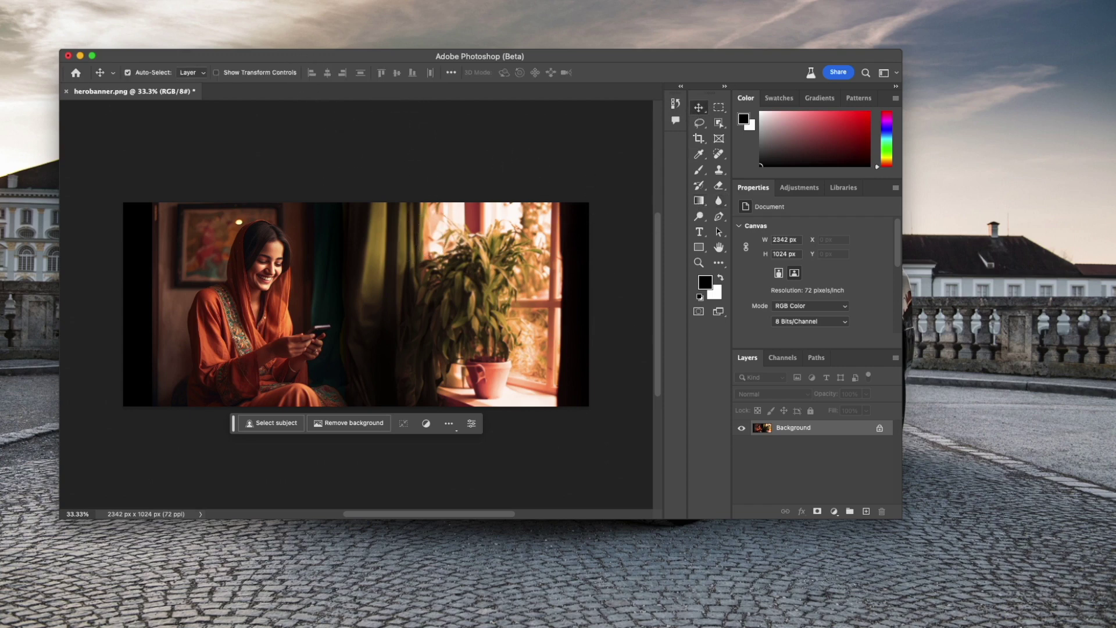
- Enlarge the application window and examine the whole banner at about 47% zoom to compare the softened plant and window with the woman's photo
{"action": "left_click_drag", "start_coordinate": [901, 518], "coordinate": [1064, 599]}
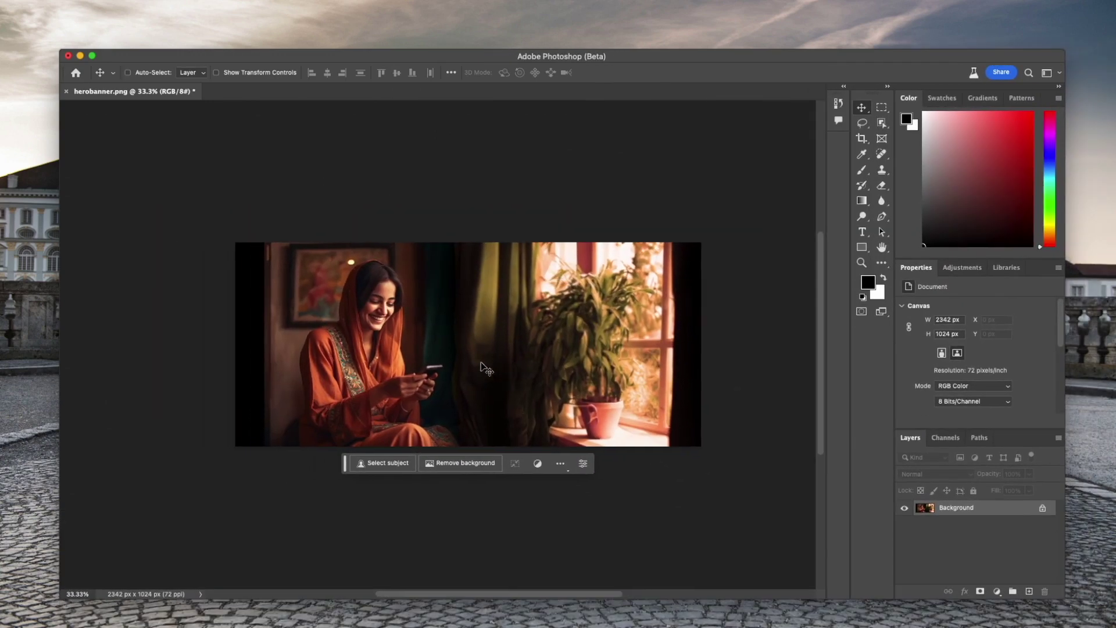
{"action": "scroll", "coordinate": [523, 368], "scroll_direction": "up", "scroll_amount": 5}
{"action": "scroll", "coordinate": [541, 370], "scroll_direction": "down", "scroll_amount": 2}
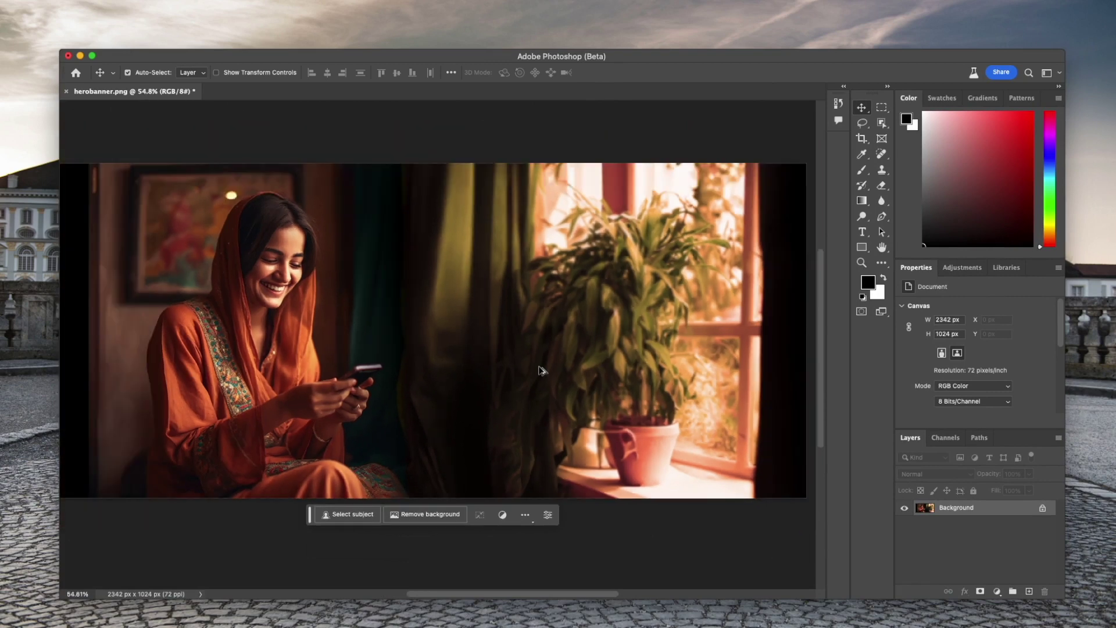
{"action": "scroll", "coordinate": [541, 370], "scroll_direction": "down", "scroll_amount": 3}
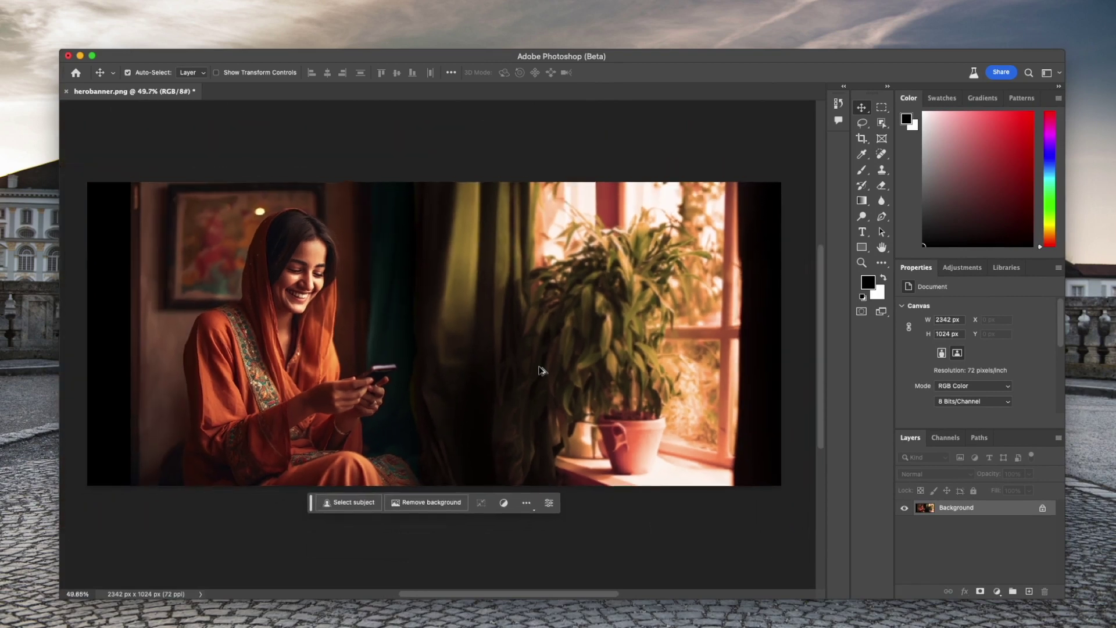
{"action": "scroll", "coordinate": [540, 369], "scroll_direction": "up", "scroll_amount": 1}
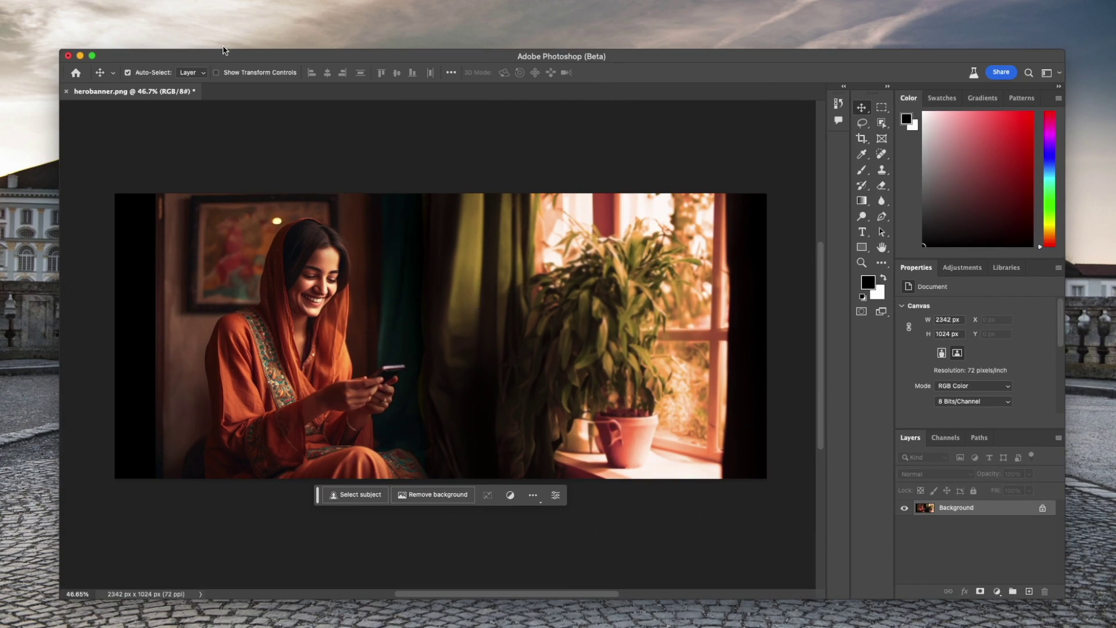
{"action": "left_click_drag", "start_coordinate": [225, 50], "coordinate": [221, 35]}
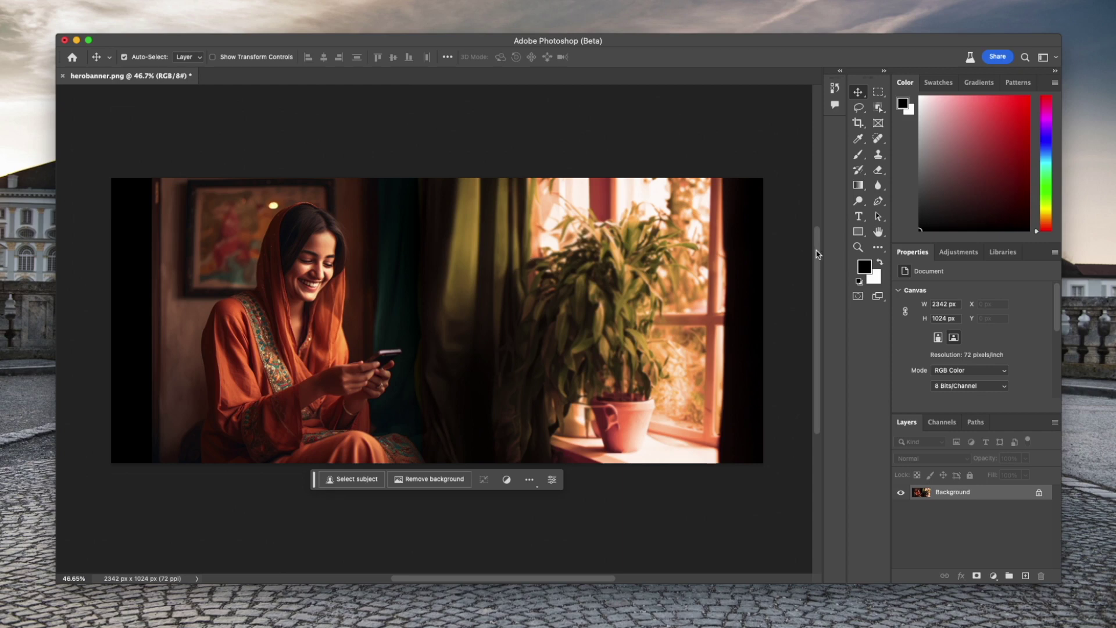
{"action": "scroll", "coordinate": [816, 254], "scroll_direction": "up", "scroll_amount": 2}
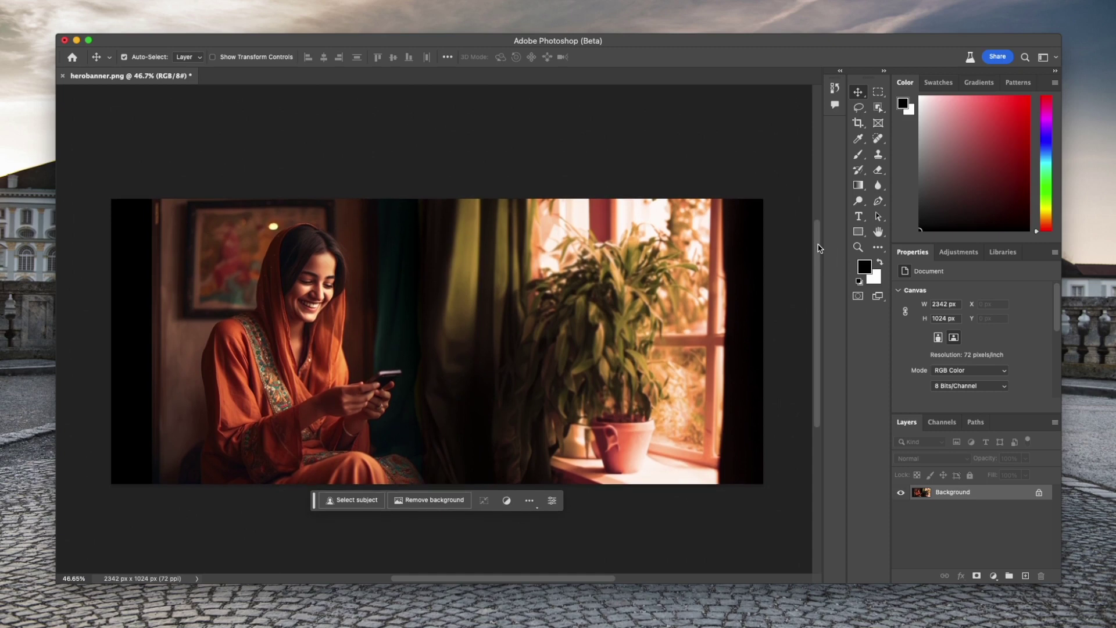